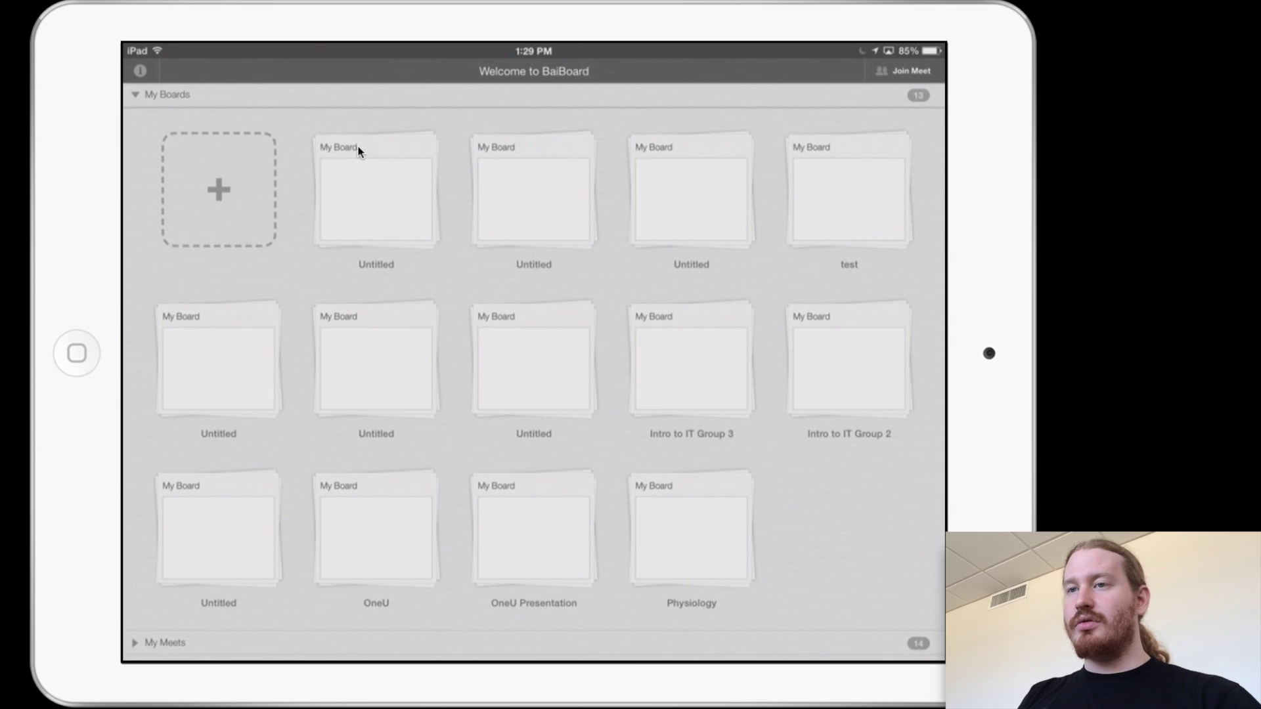
# Create a new Untitled board and start a passcode-free meeting on it, then close the meeting details
pyautogui.click(223, 190)
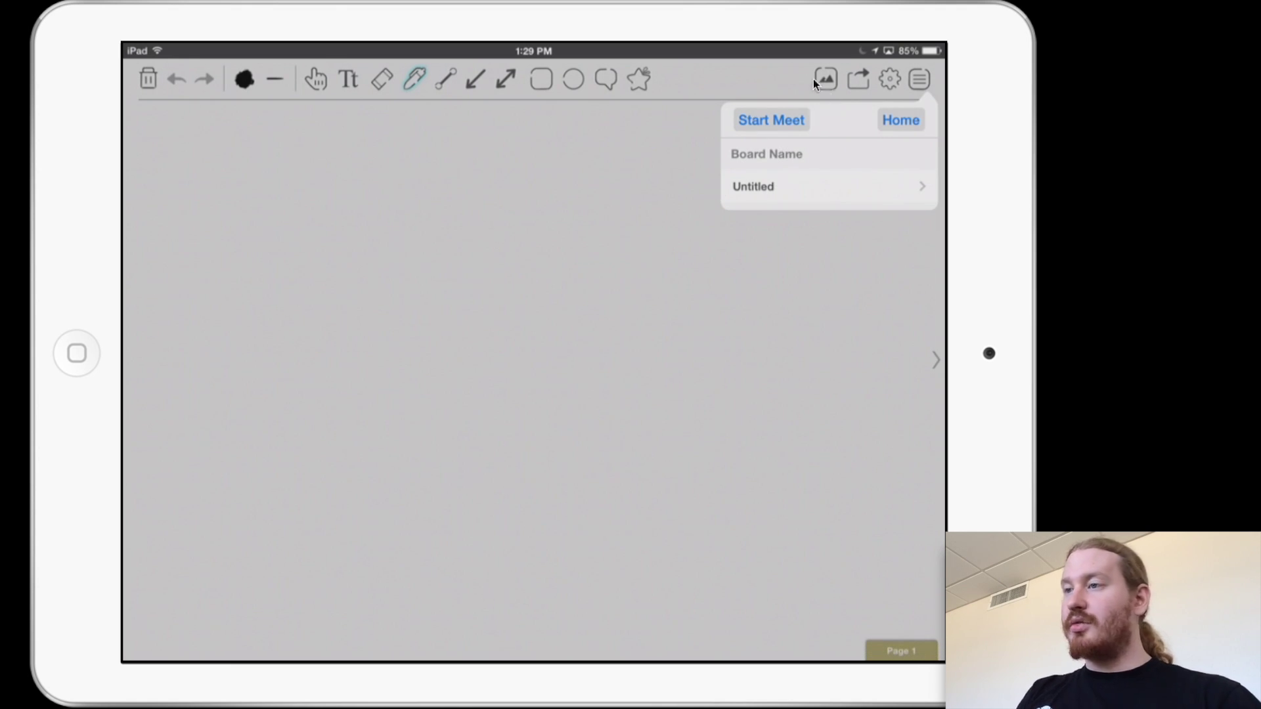
pyautogui.click(770, 132)
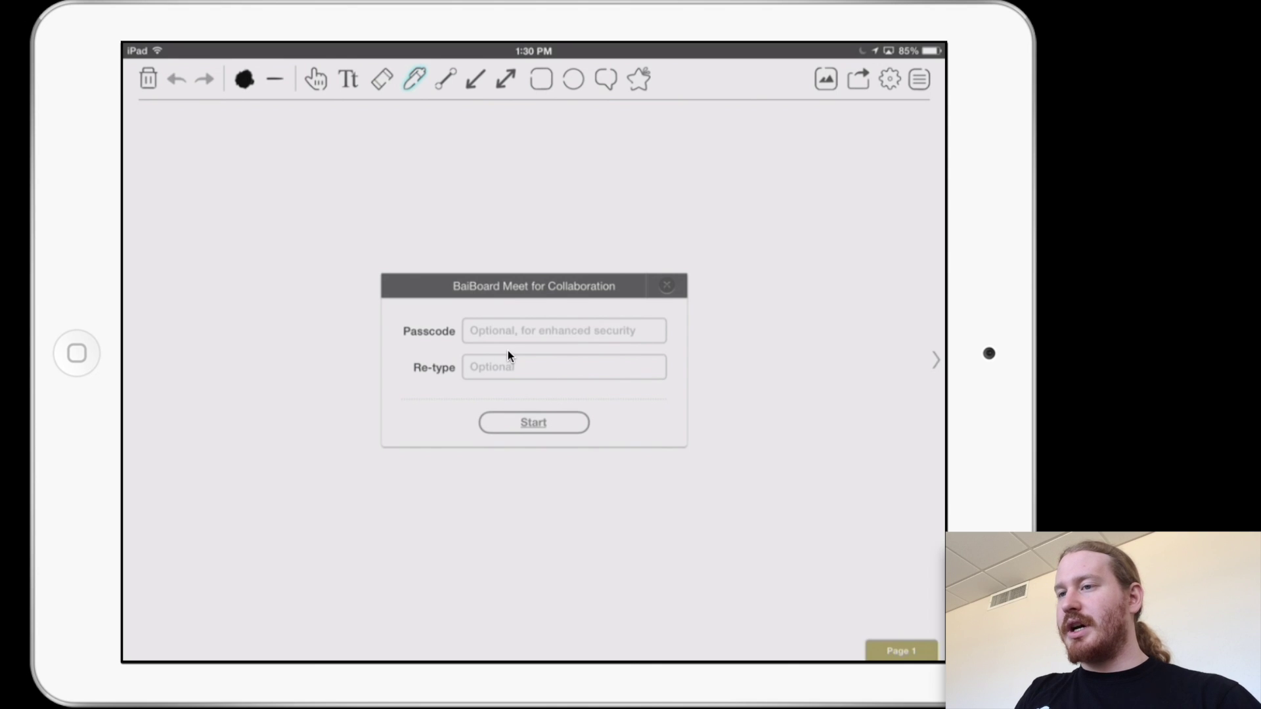
pyautogui.click(527, 427)
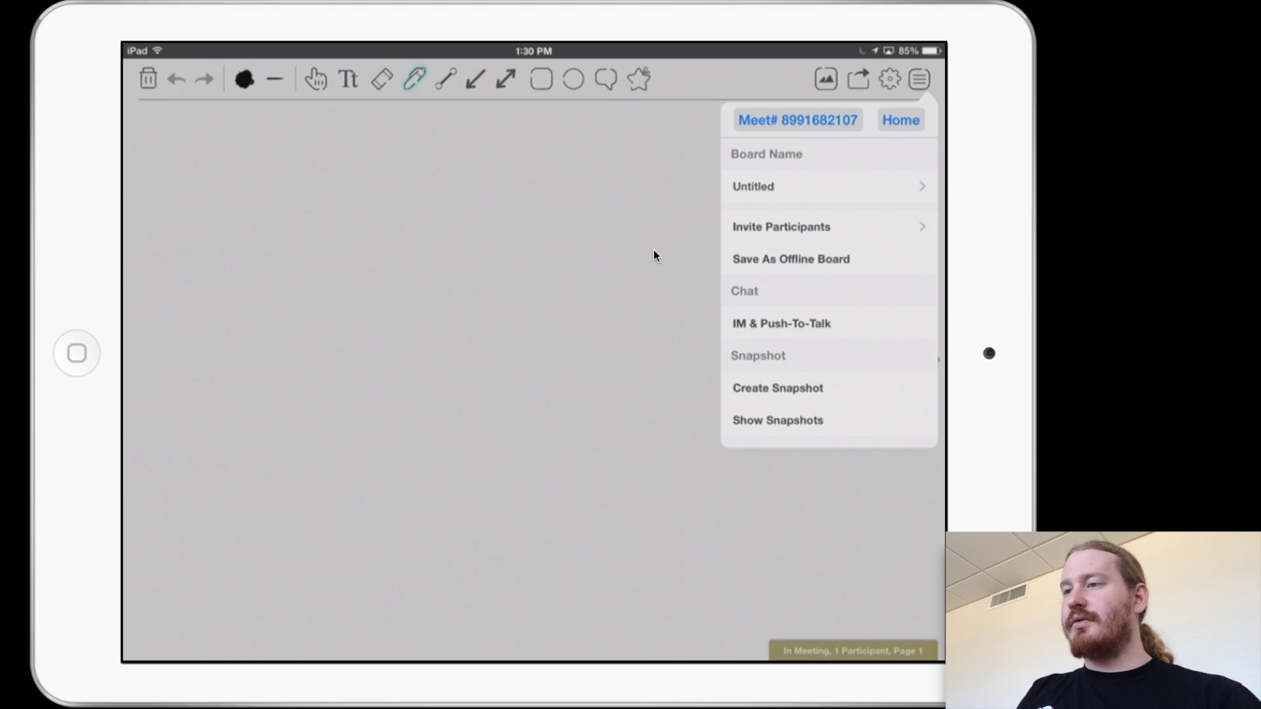
pyautogui.click(684, 220)
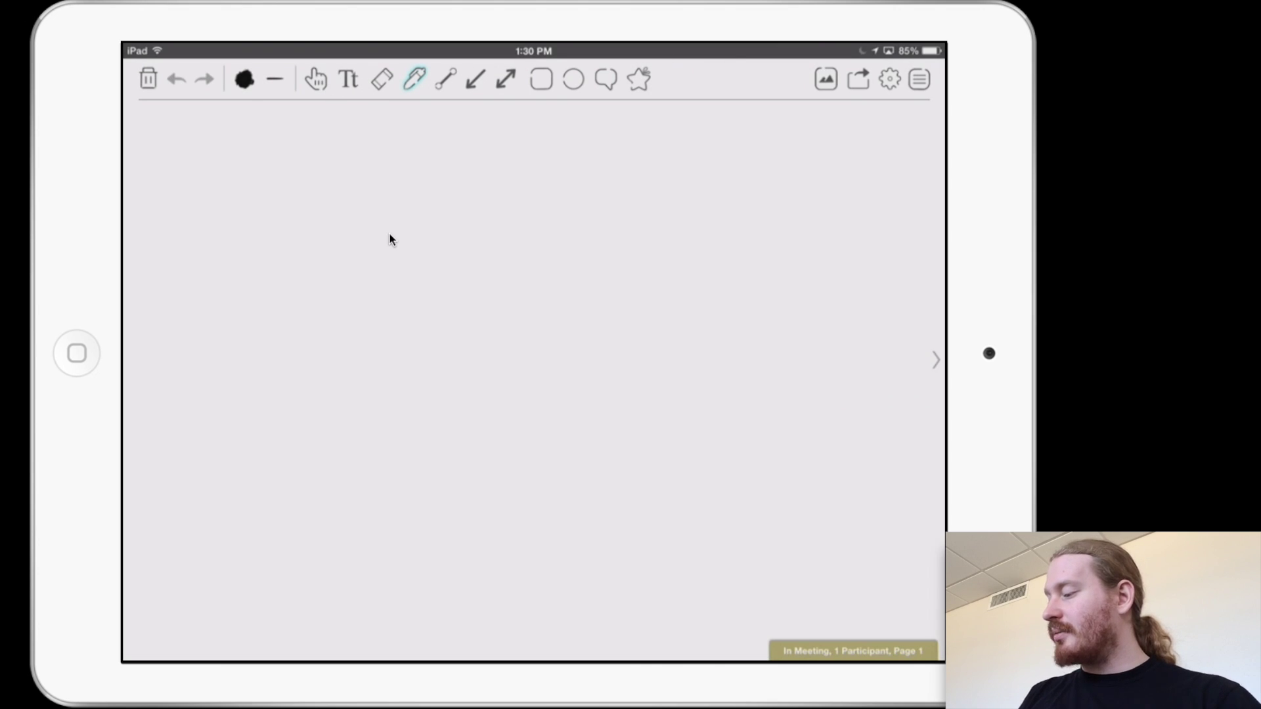
# Hand-write the letters OH on the board with the pen
pyautogui.moveTo(327, 235)
pyautogui.mouseDown()
pyautogui.moveTo(322, 320)
pyautogui.moveTo(362, 304)
pyautogui.moveTo(309, 227)
pyautogui.mouseUp()
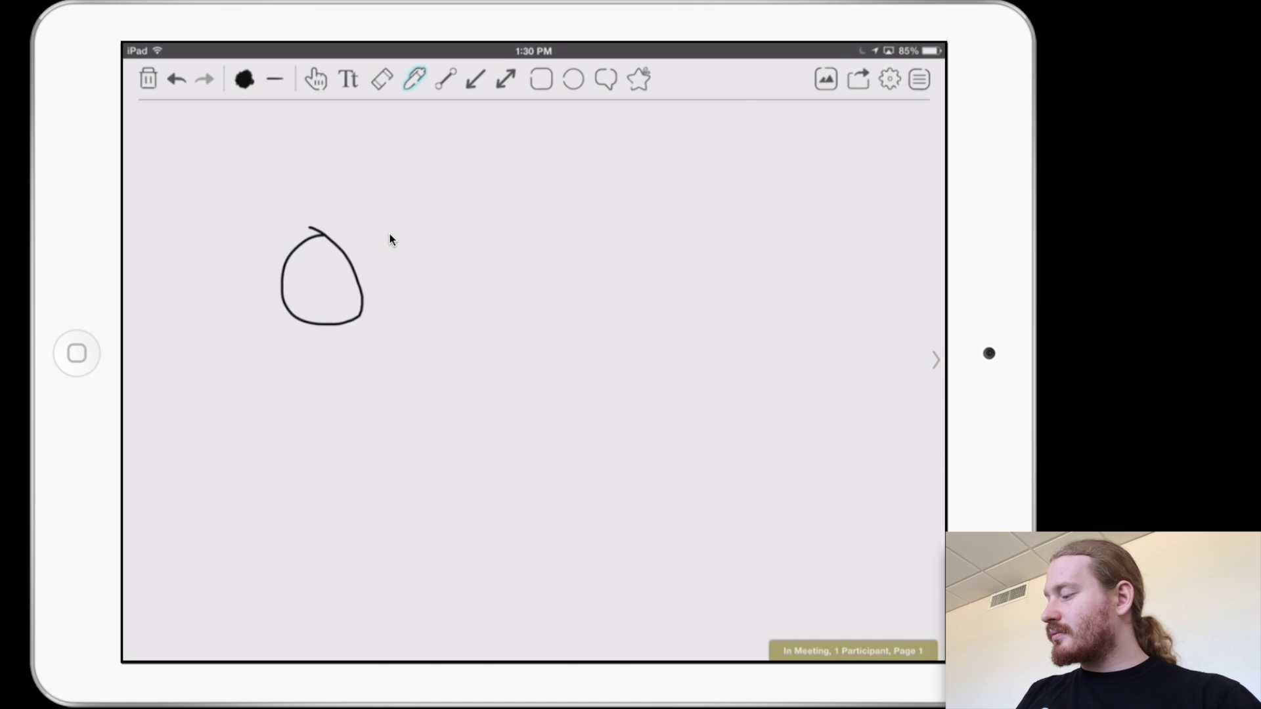
pyautogui.moveTo(395, 236); pyautogui.dragTo(384, 306)
pyautogui.moveTo(431, 236); pyautogui.dragTo(410, 308)
pyautogui.moveTo(377, 264); pyautogui.dragTo(425, 265)
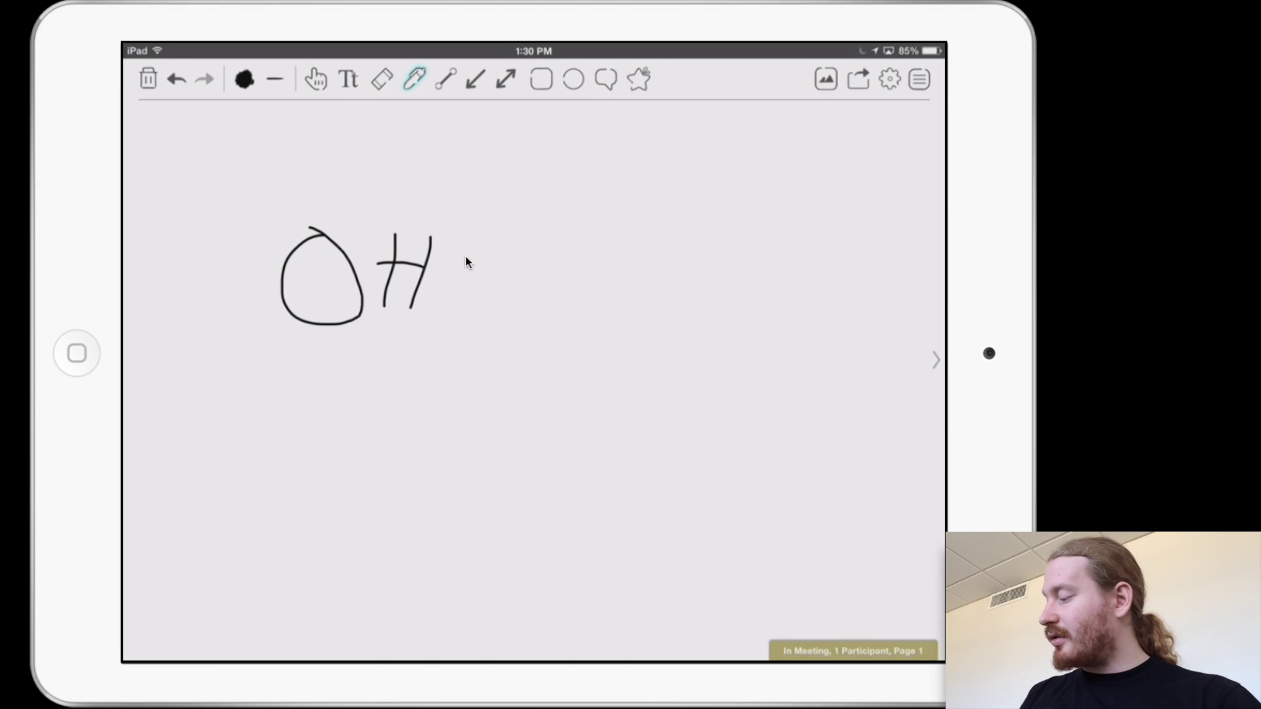
# Sketch two ellipses joined by a rising line to the right of OH
pyautogui.moveTo(608, 300)
pyautogui.mouseDown()
pyautogui.moveTo(510, 343)
pyautogui.moveTo(614, 301)
pyautogui.moveTo(603, 284)
pyautogui.moveTo(665, 192)
pyautogui.mouseUp()
pyautogui.moveTo(709, 138)
pyautogui.mouseDown()
pyautogui.moveTo(666, 187)
pyautogui.moveTo(706, 131)
pyautogui.mouseUp()
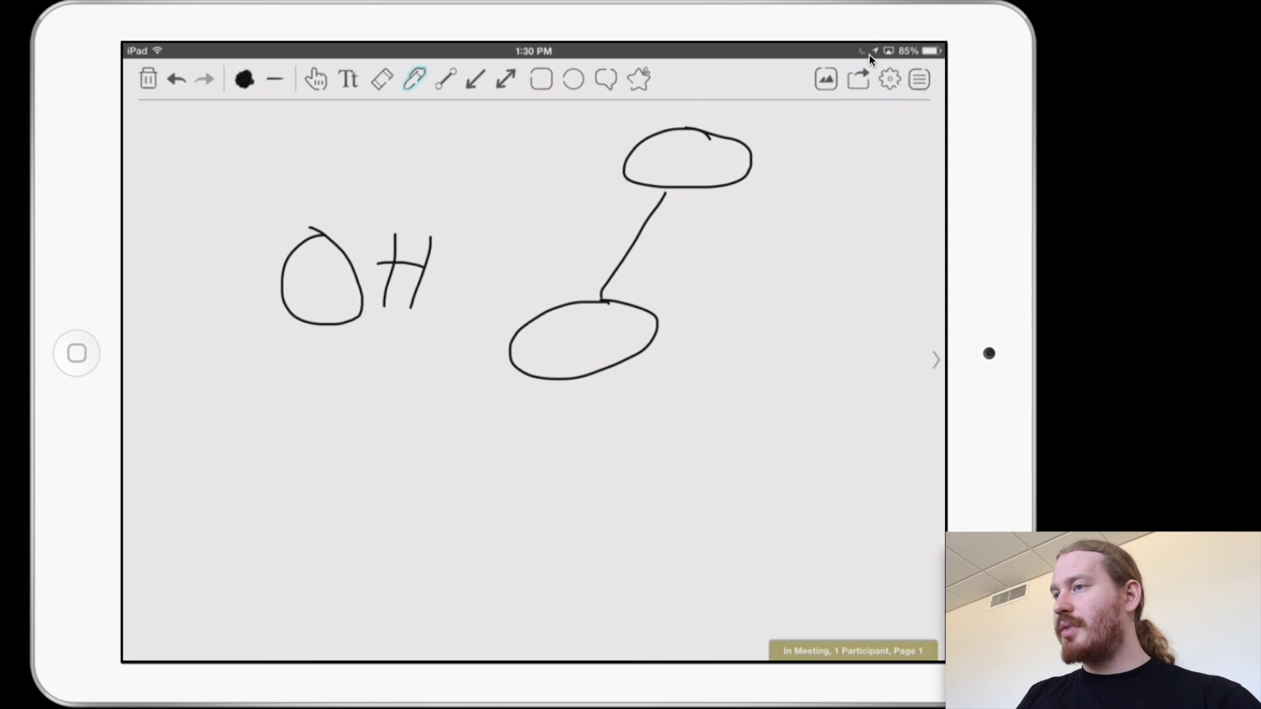
pyautogui.click(858, 80)
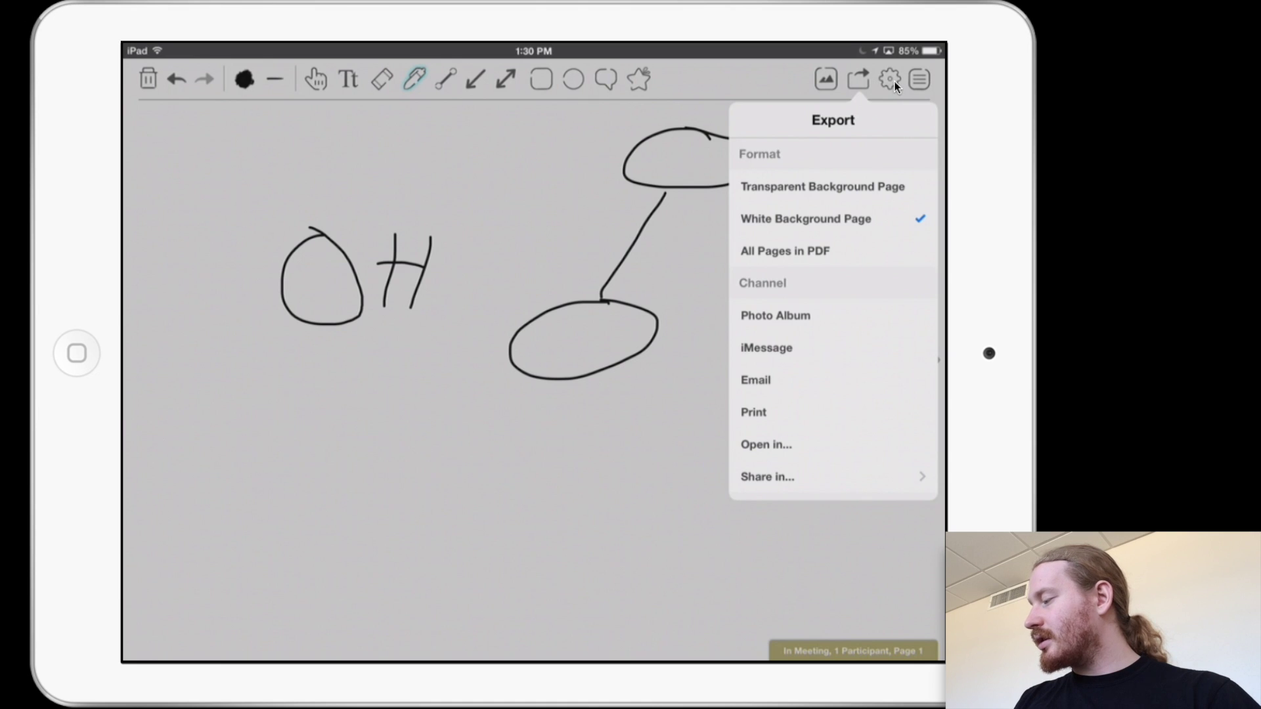
# Dismiss the Export options, then view the meeting's Invite Participants options and return to the main details
pyautogui.click(893, 81)
pyautogui.click(919, 79)
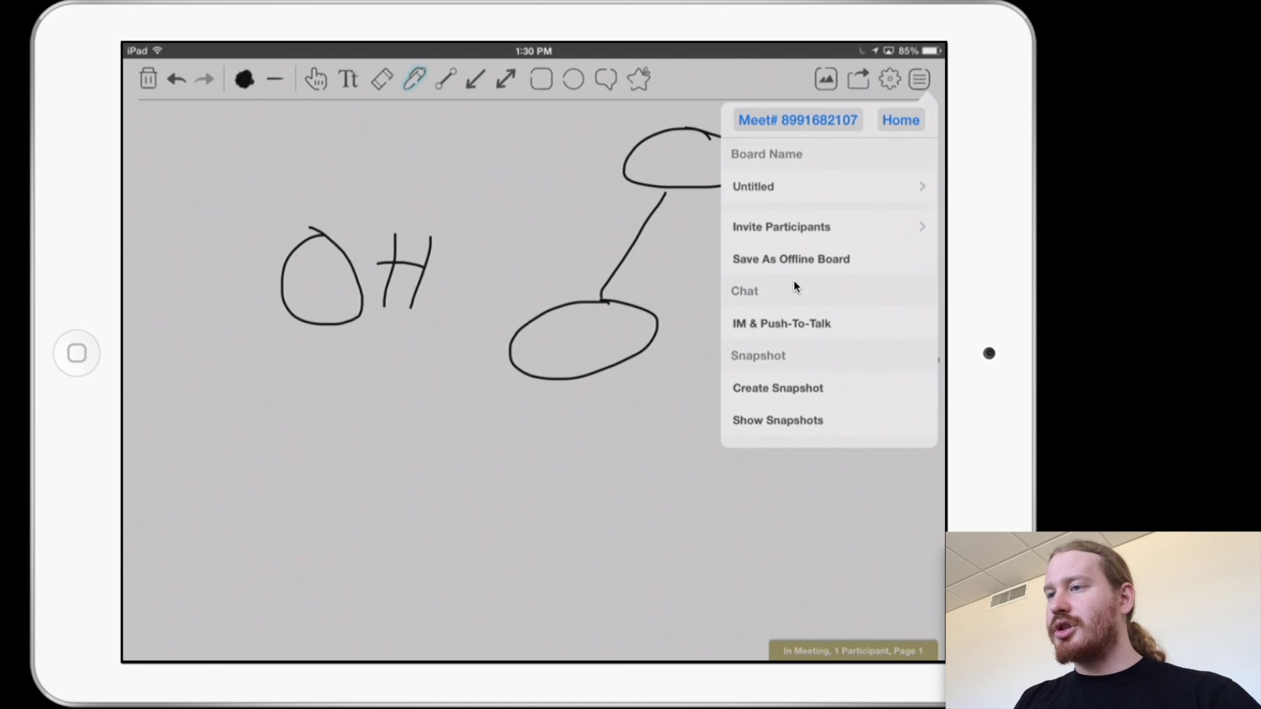
pyautogui.click(813, 225)
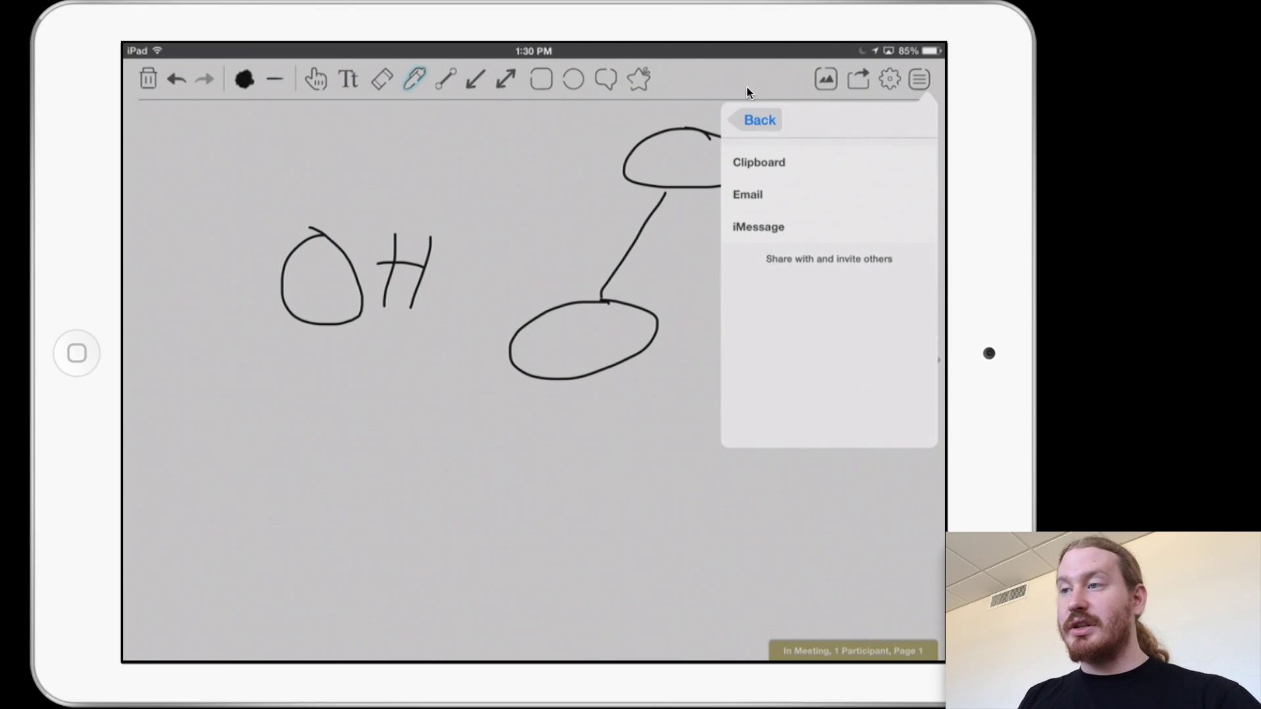
pyautogui.click(758, 118)
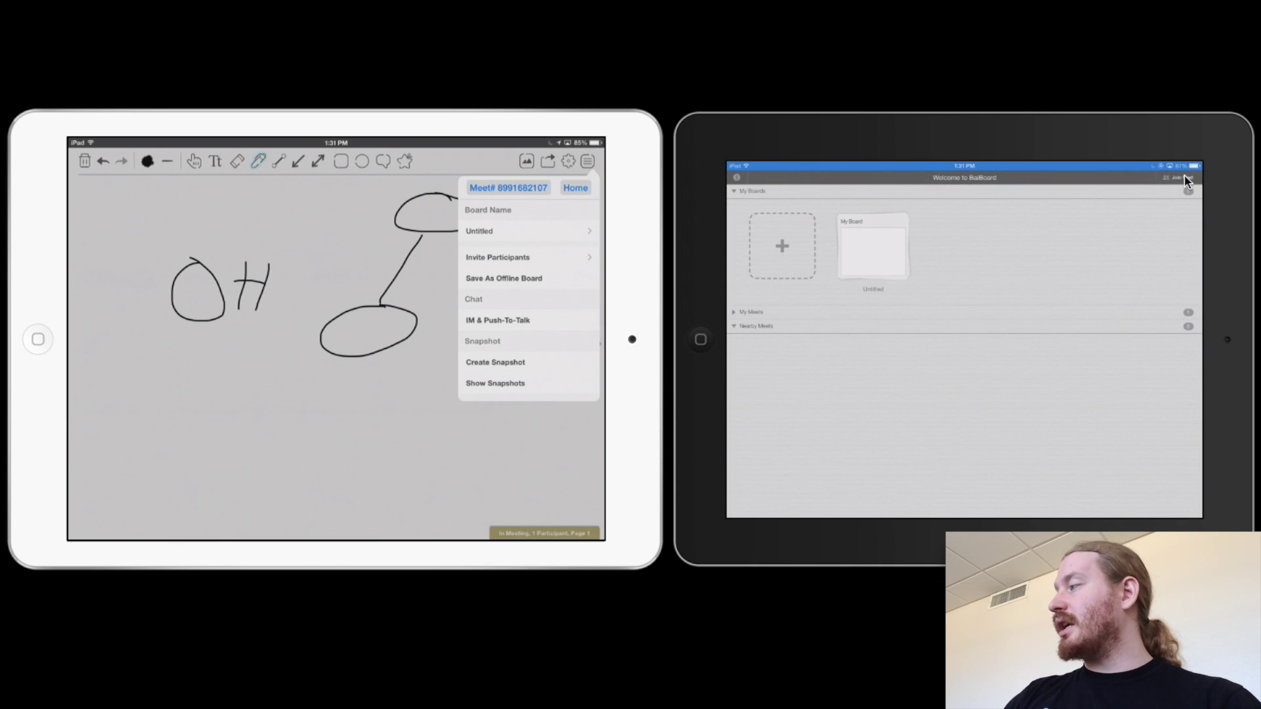
# On the second iPad, choose Join Meet and enter the meeting's number on the number keyboard
pyautogui.click(1184, 174)
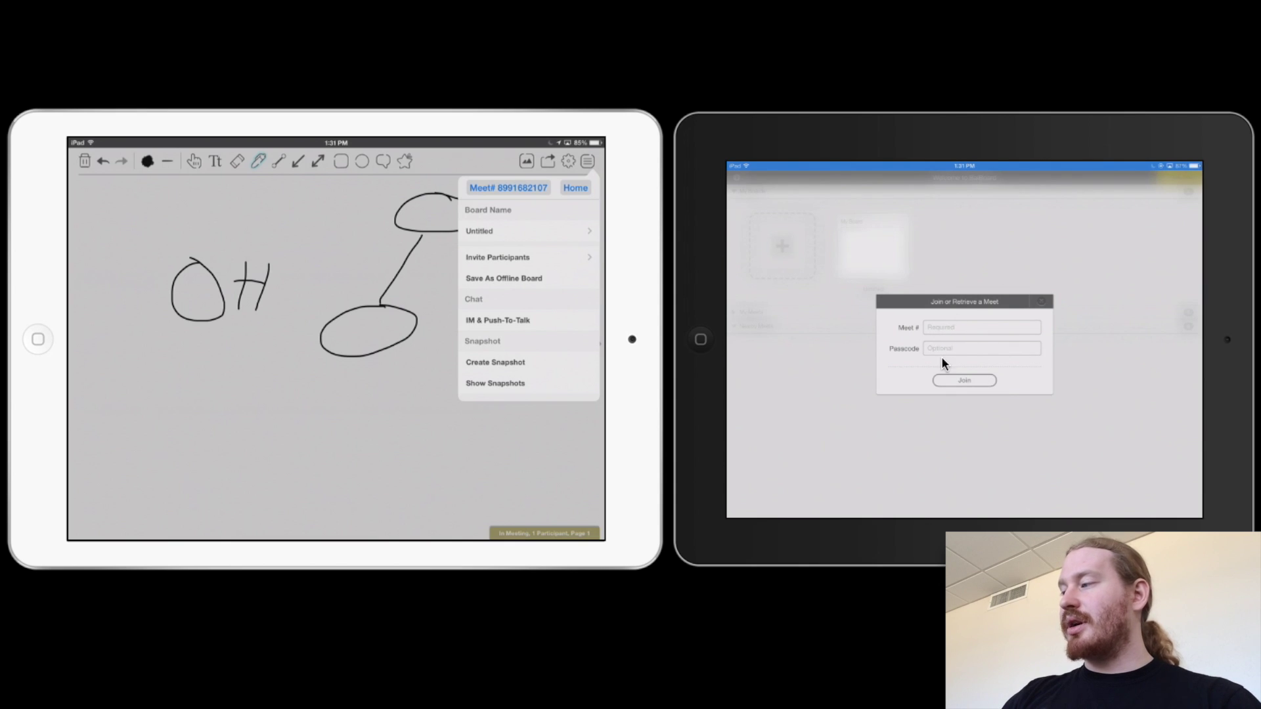
pyautogui.click(946, 337)
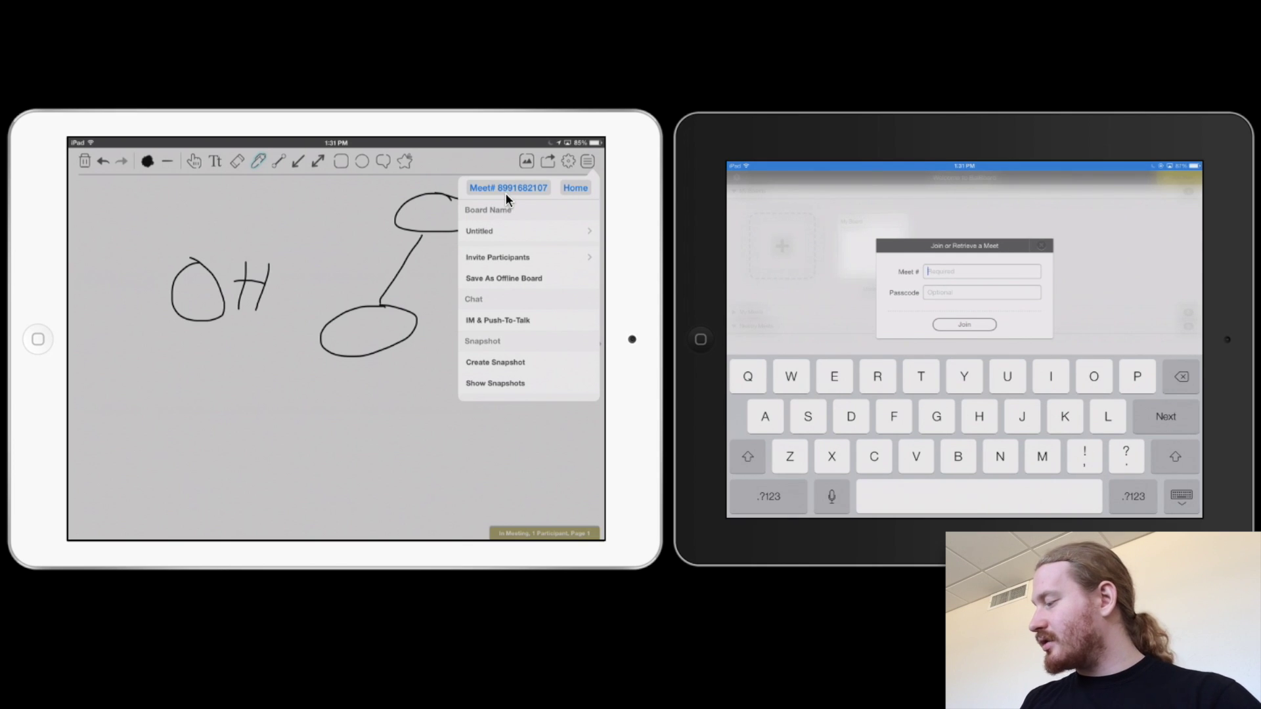
pyautogui.click(768, 496)
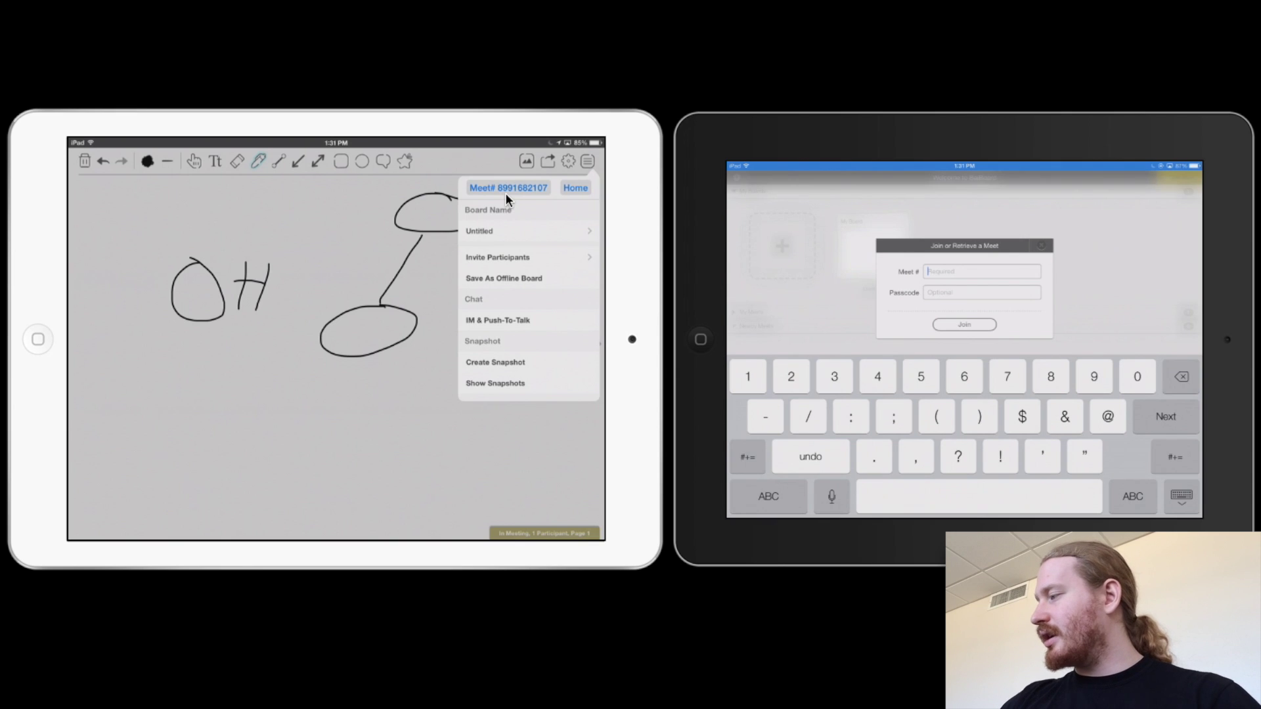
pyautogui.write('8')
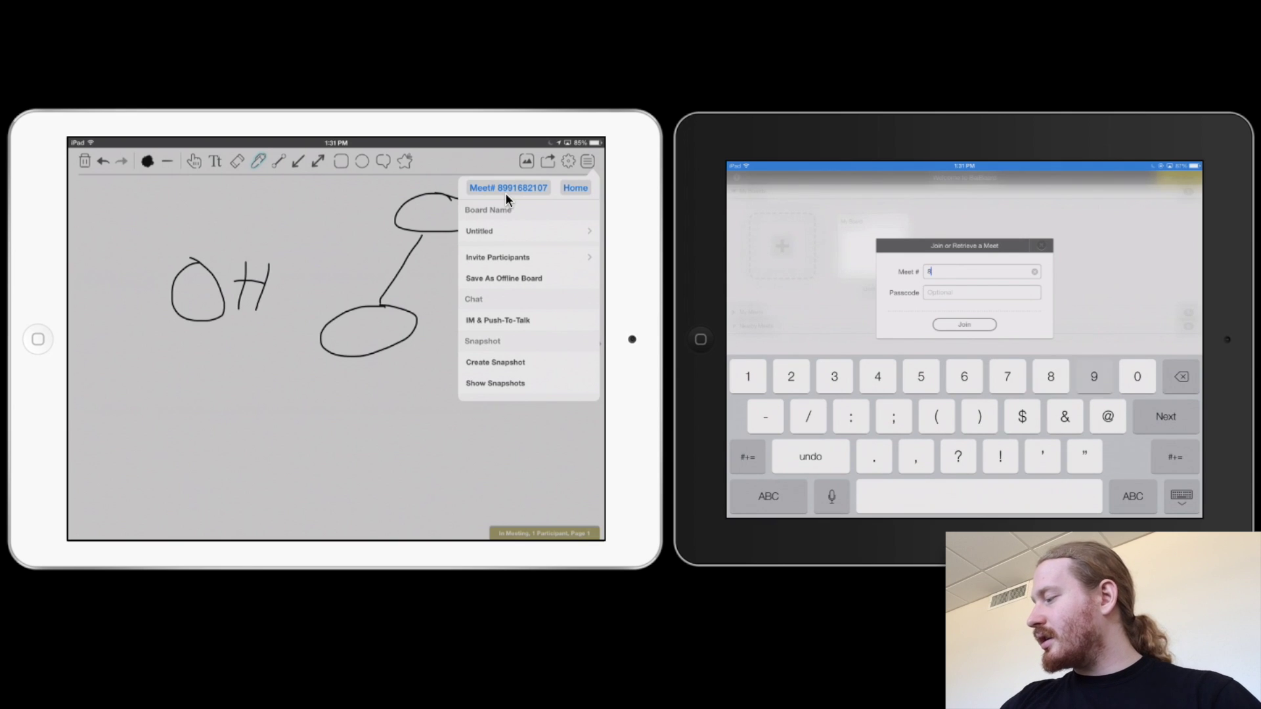
pyautogui.write('991')
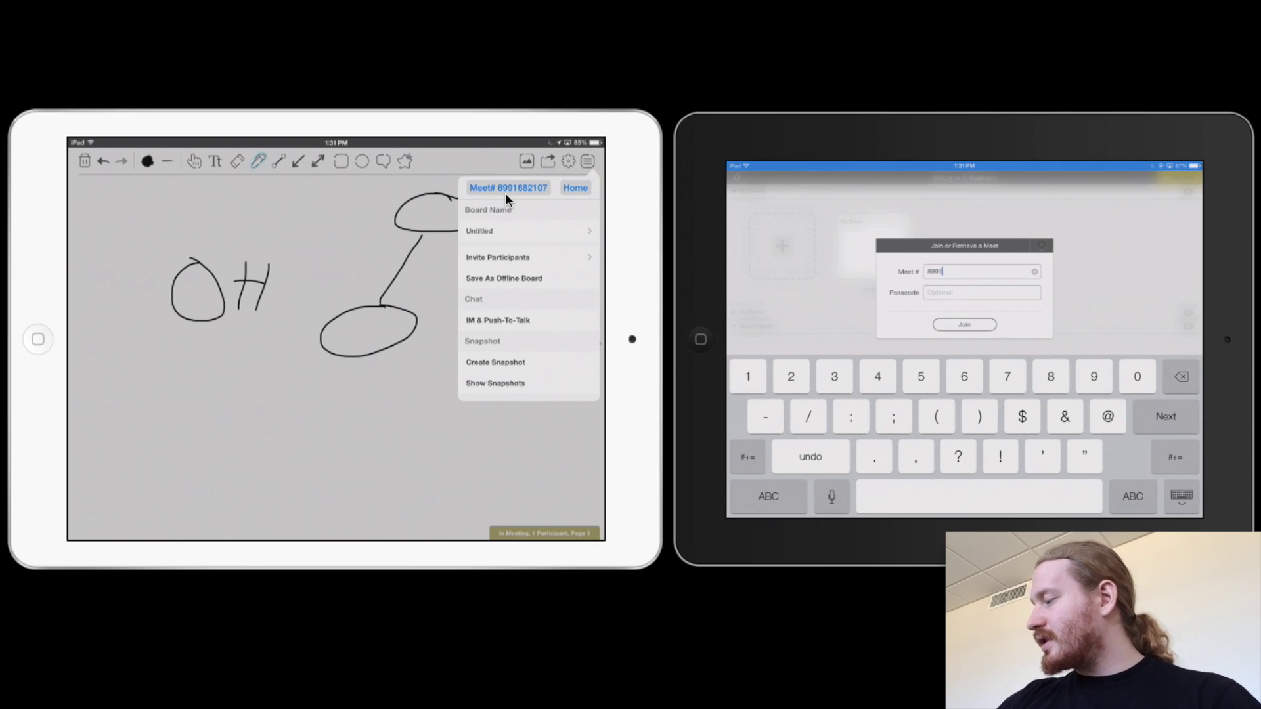
pyautogui.write('682')
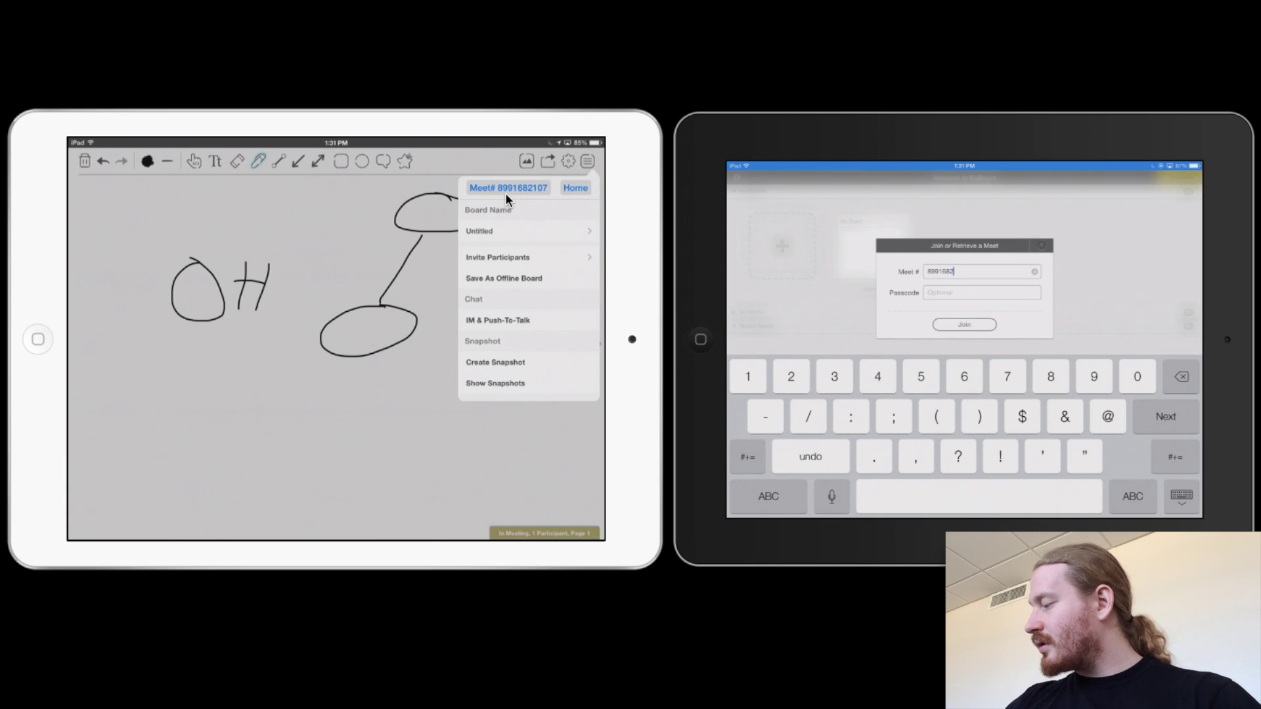
pyautogui.write('107')
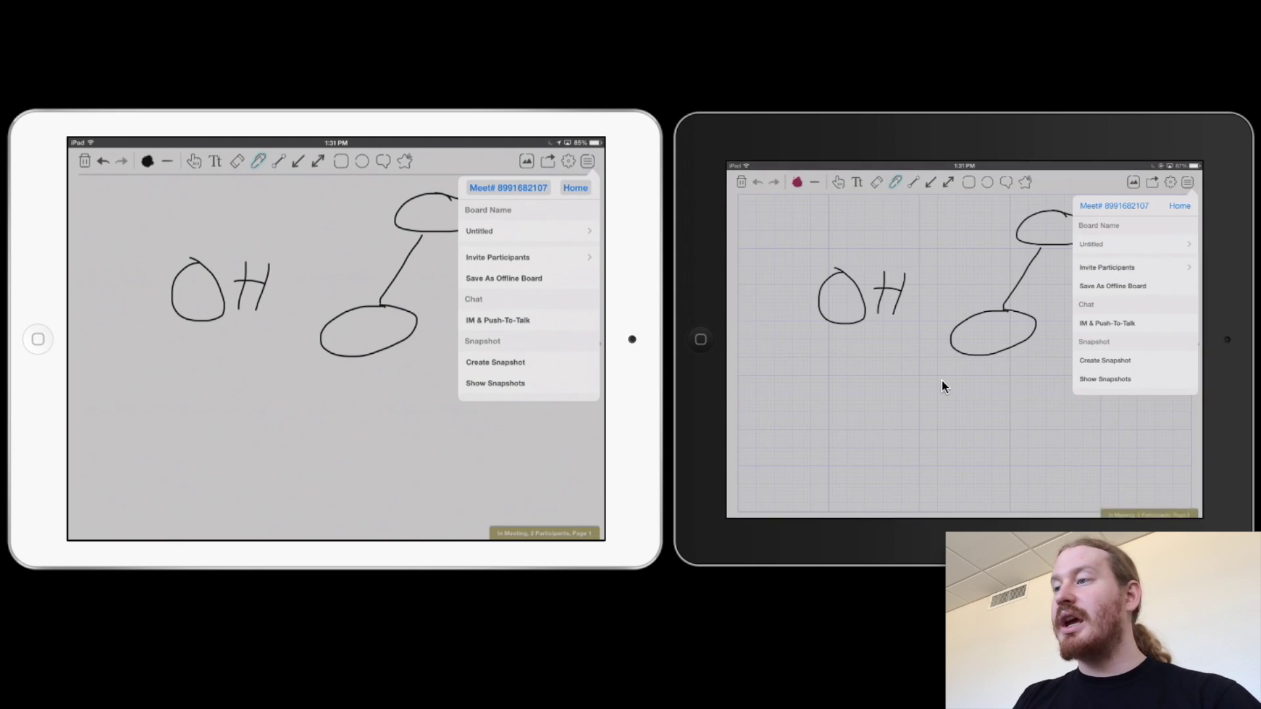
# Close the meeting details on the second iPad
pyautogui.click(1030, 399)
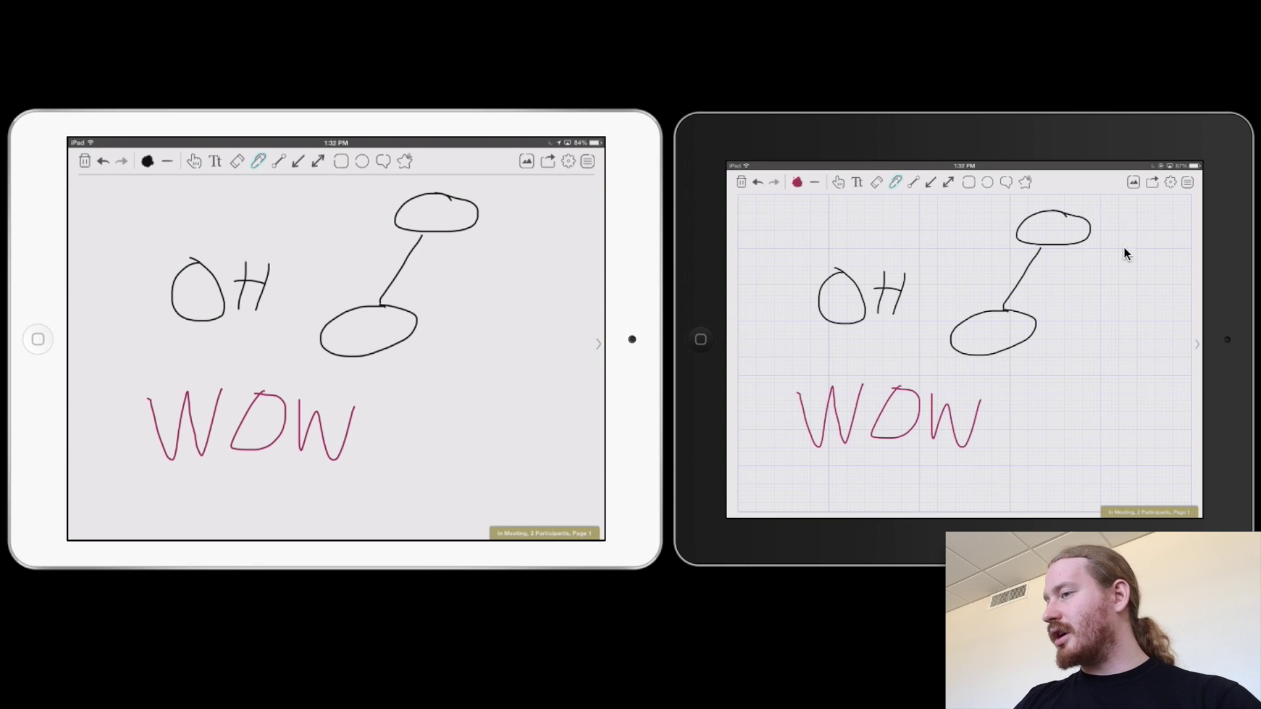
# Import the Washington's Birthday PDF from Dropbox onto the board
pyautogui.click(526, 160)
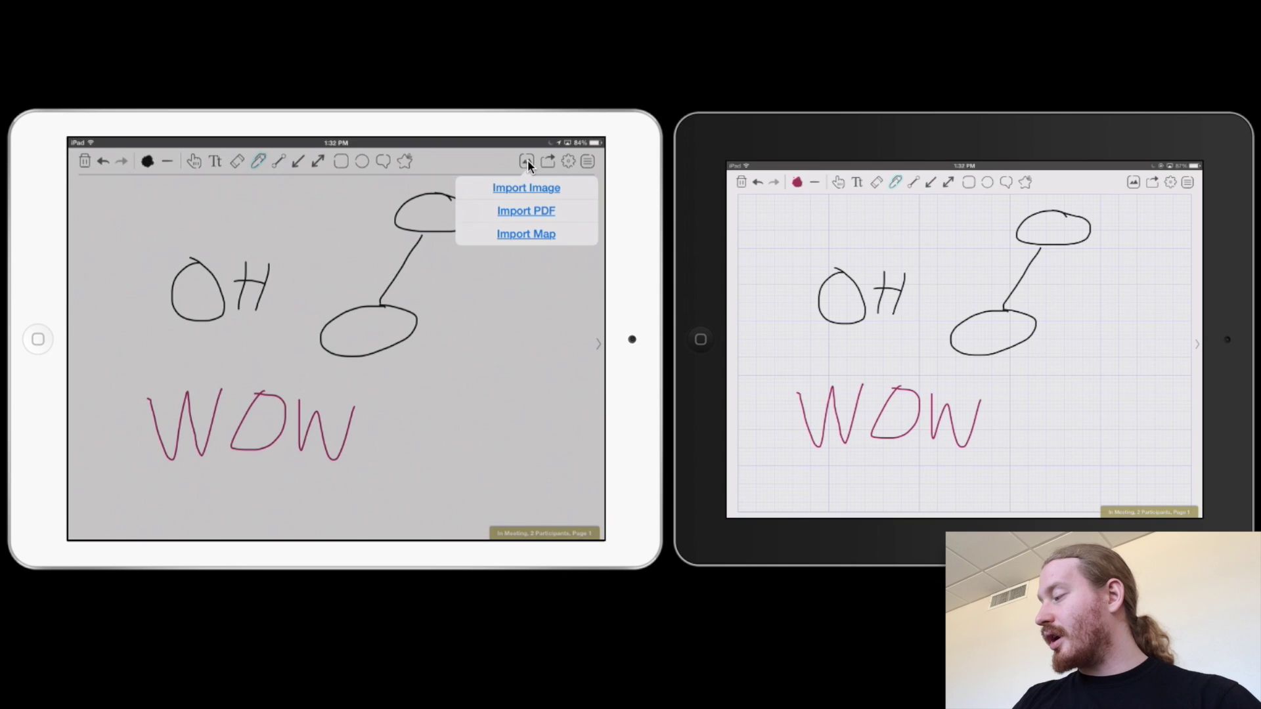
pyautogui.click(526, 211)
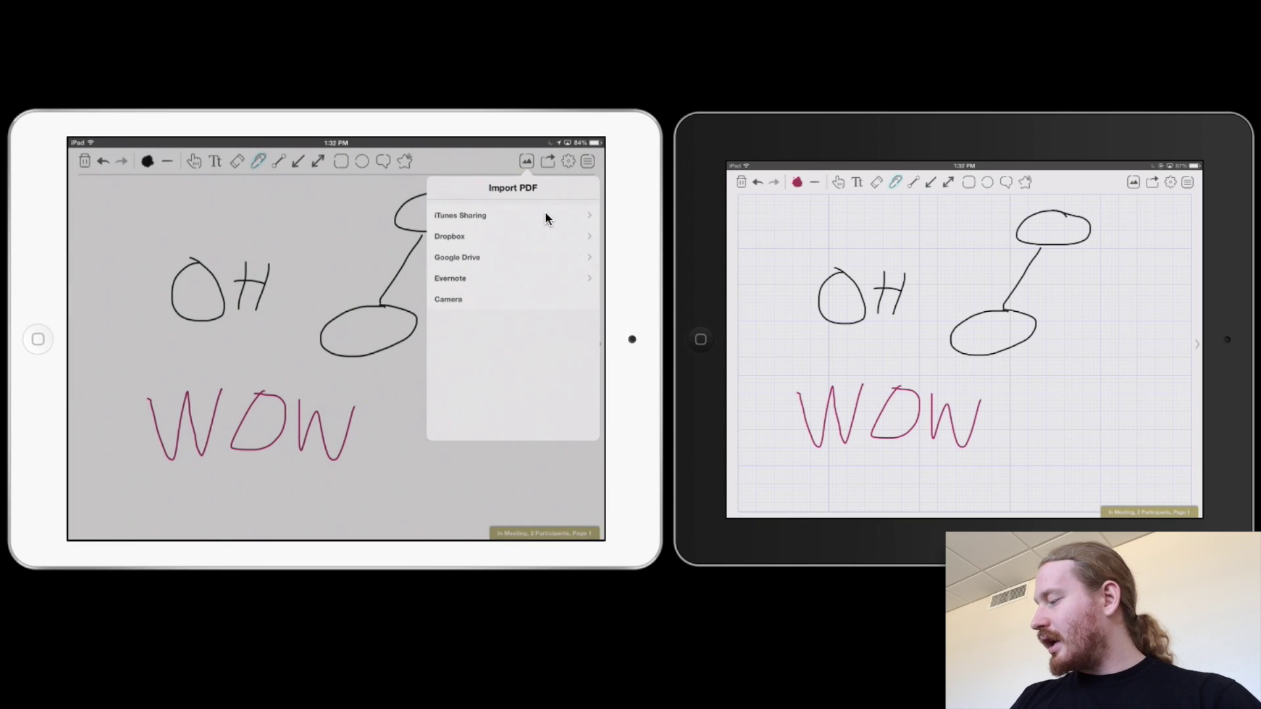
pyautogui.click(523, 236)
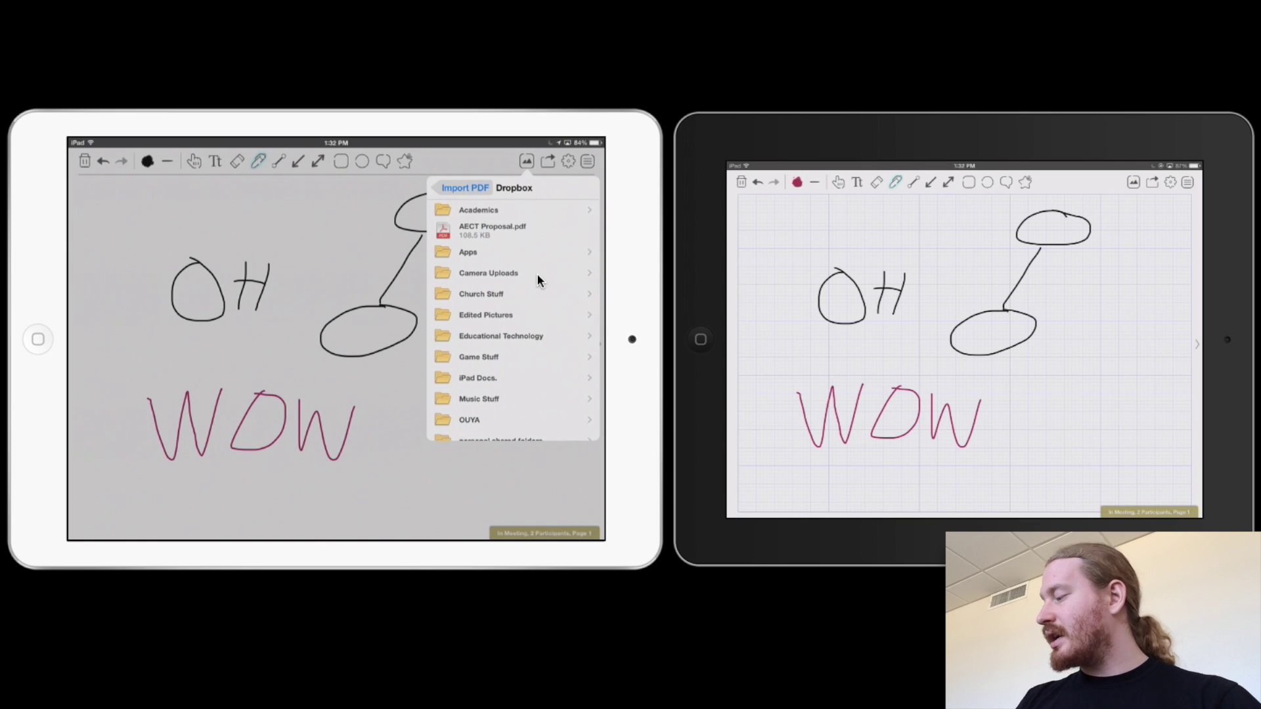
pyautogui.scroll(-5, 537, 275)
pyautogui.scroll(-3, 538, 278)
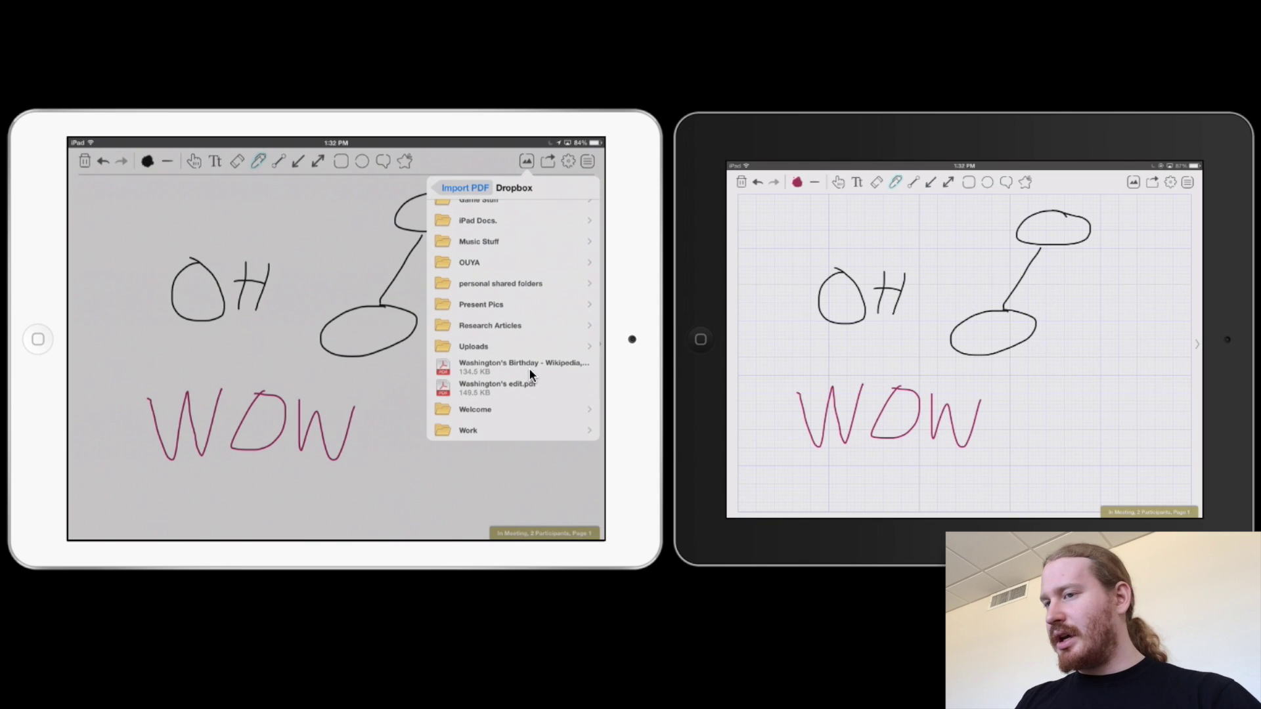
pyautogui.click(533, 368)
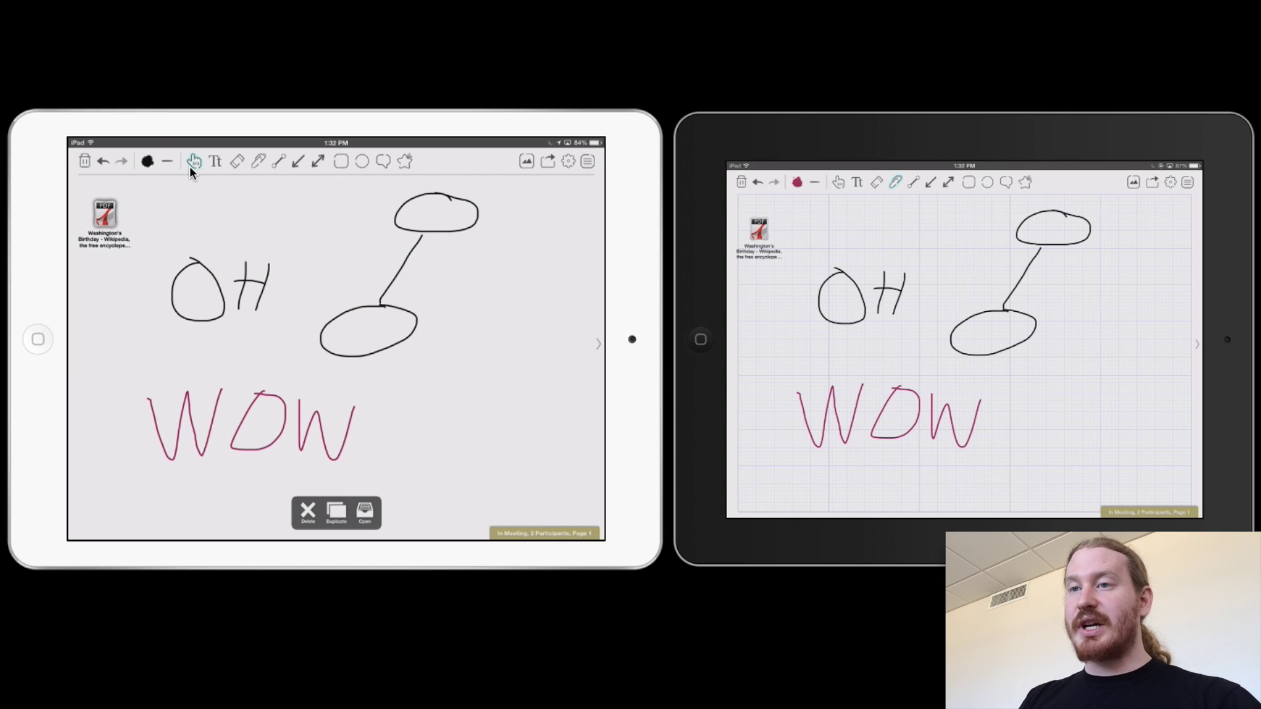
# Open the Washington's Birthday PDF on the first iPad, then select and open it on the second
pyautogui.click(366, 513)
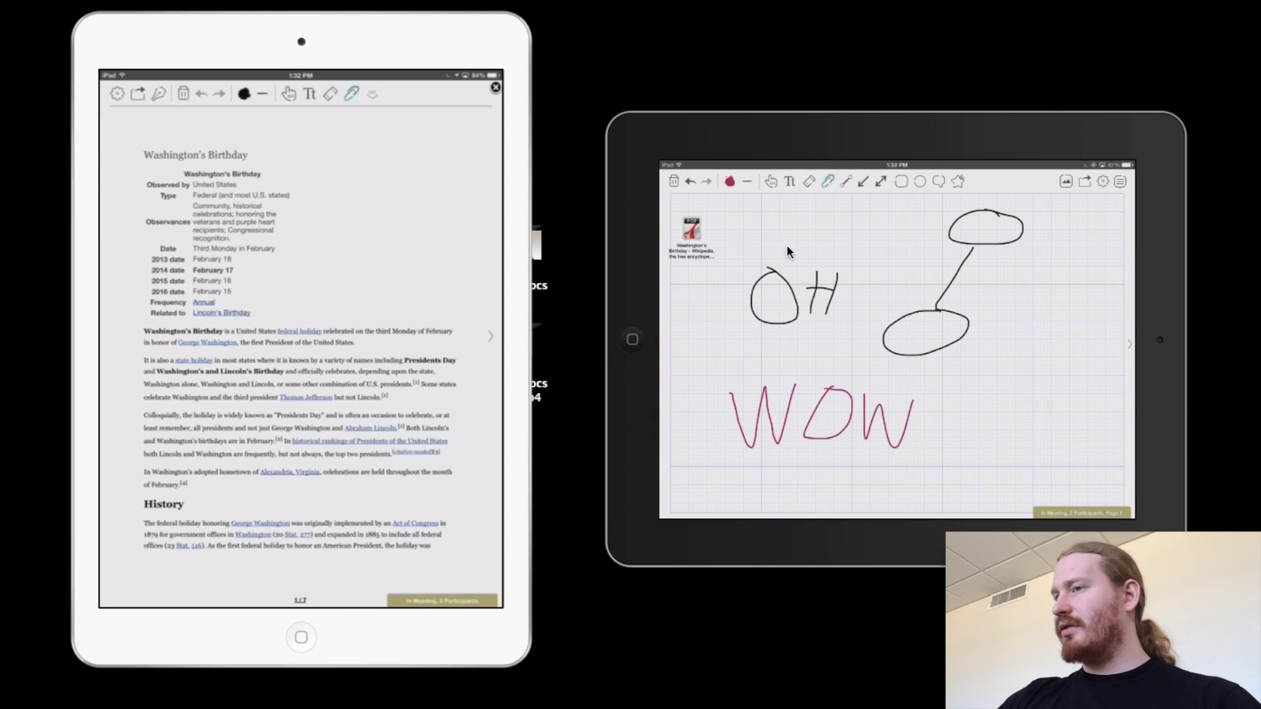
pyautogui.click(775, 189)
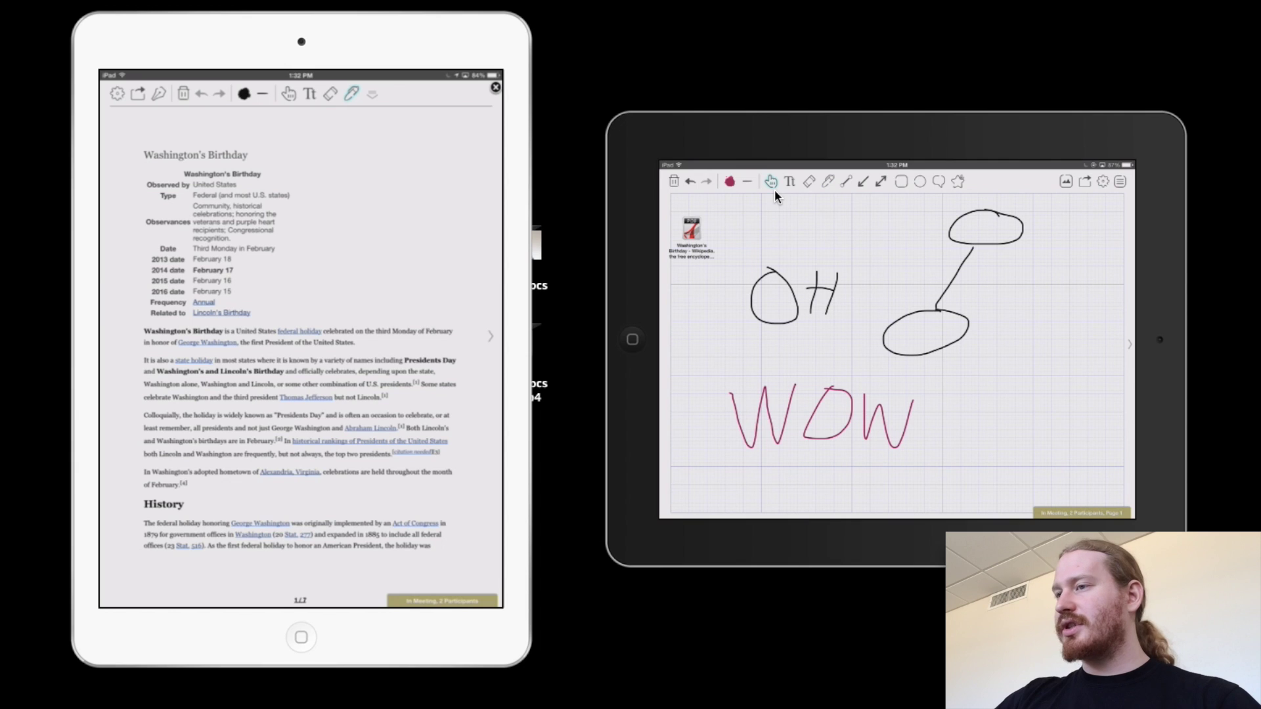
pyautogui.click(691, 227)
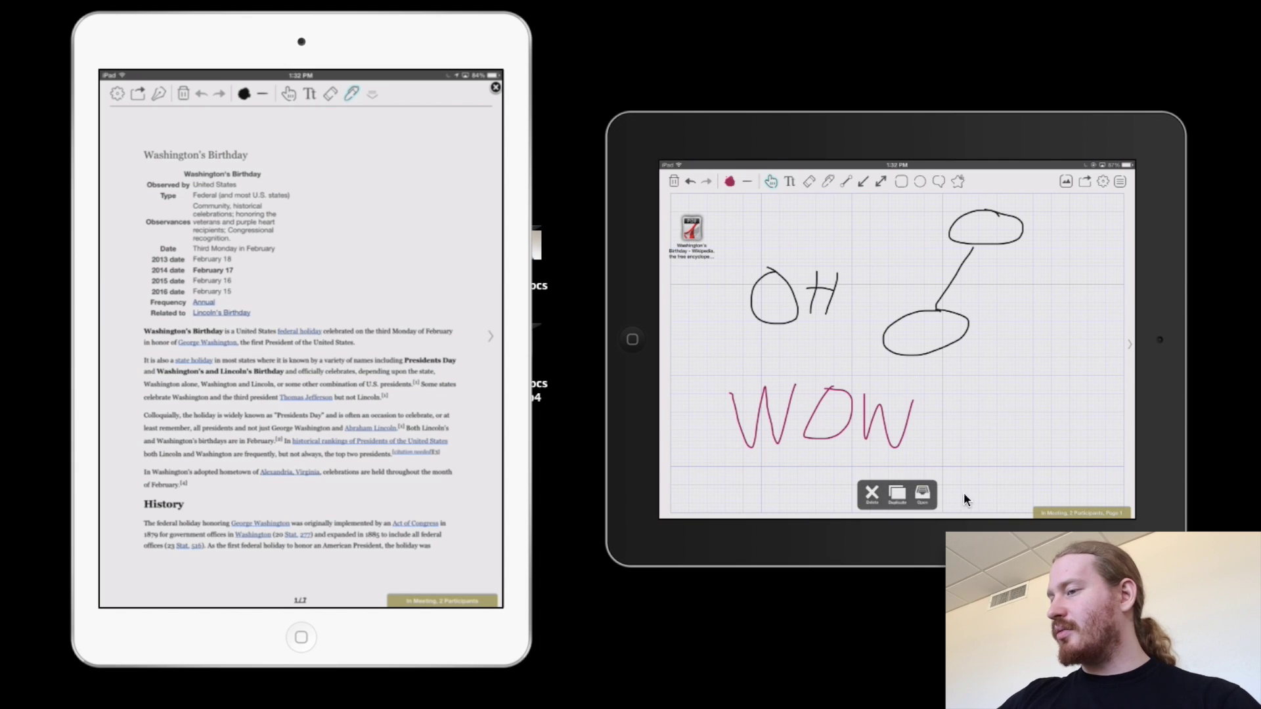
pyautogui.click(923, 497)
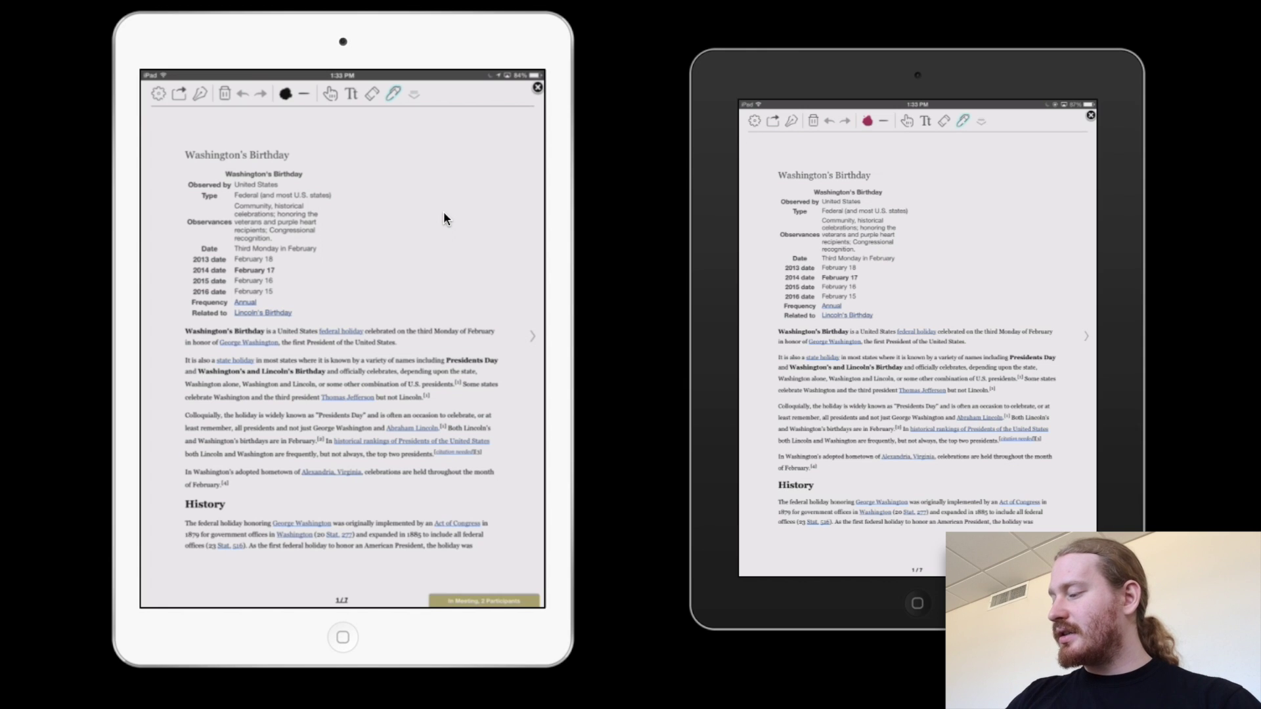
# Draw a stroke near the PDF's top and underline the 'first President' and 'Alexandria, Virginia' lines
pyautogui.moveTo(346, 165)
pyautogui.mouseDown()
pyautogui.moveTo(421, 170)
pyautogui.moveTo(474, 205)
pyautogui.mouseUp()
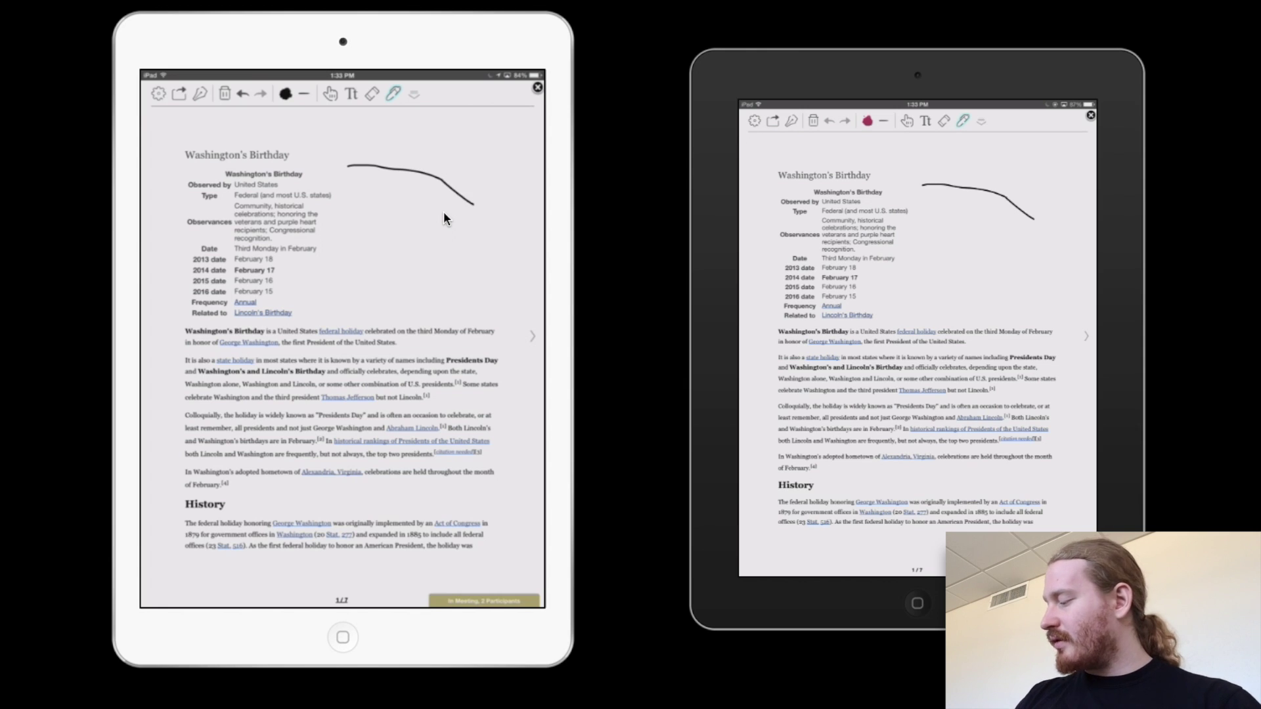
pyautogui.moveTo(189, 347); pyautogui.dragTo(372, 345)
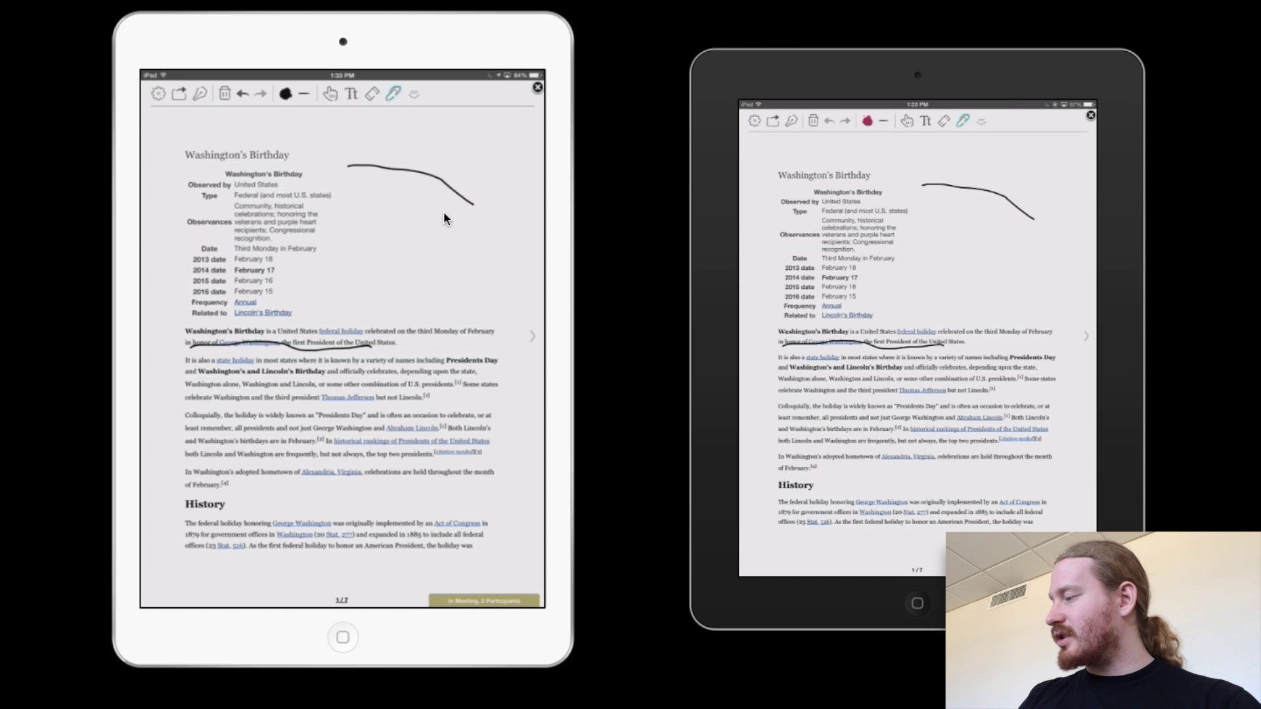
pyautogui.moveTo(217, 476); pyautogui.dragTo(400, 468)
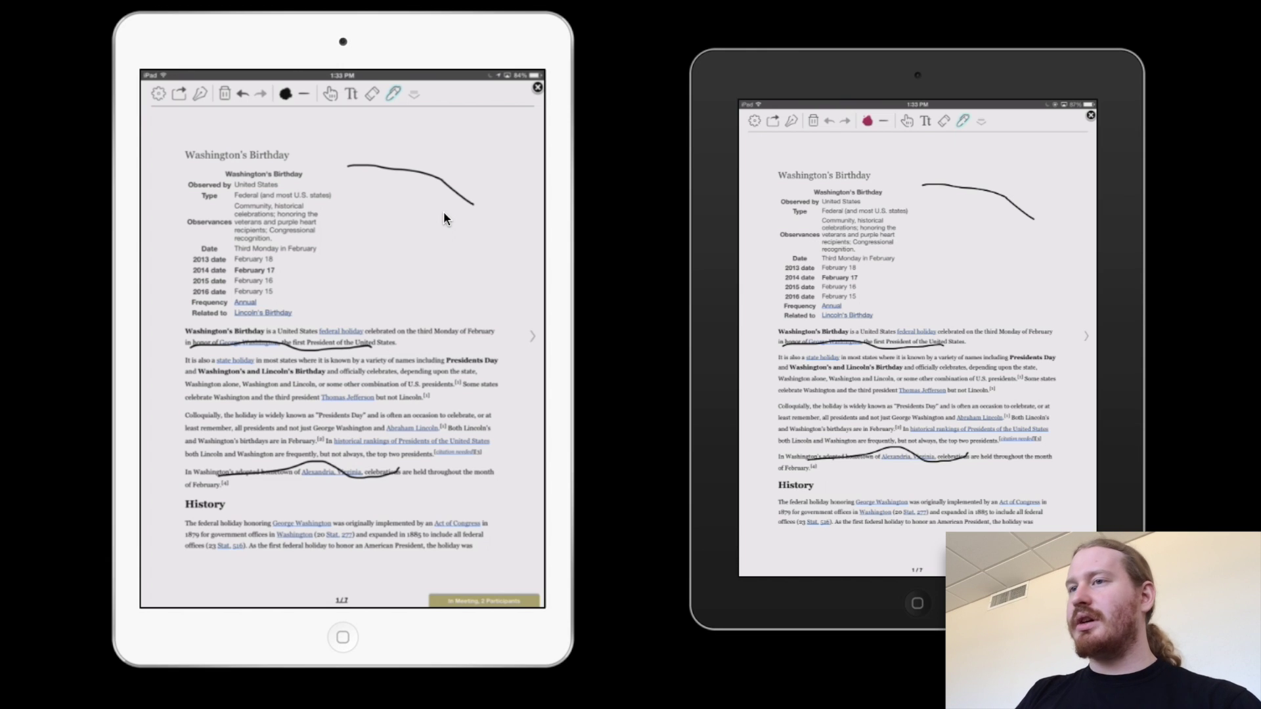
# Close the PDF view on both the first and second iPads
pyautogui.click(539, 89)
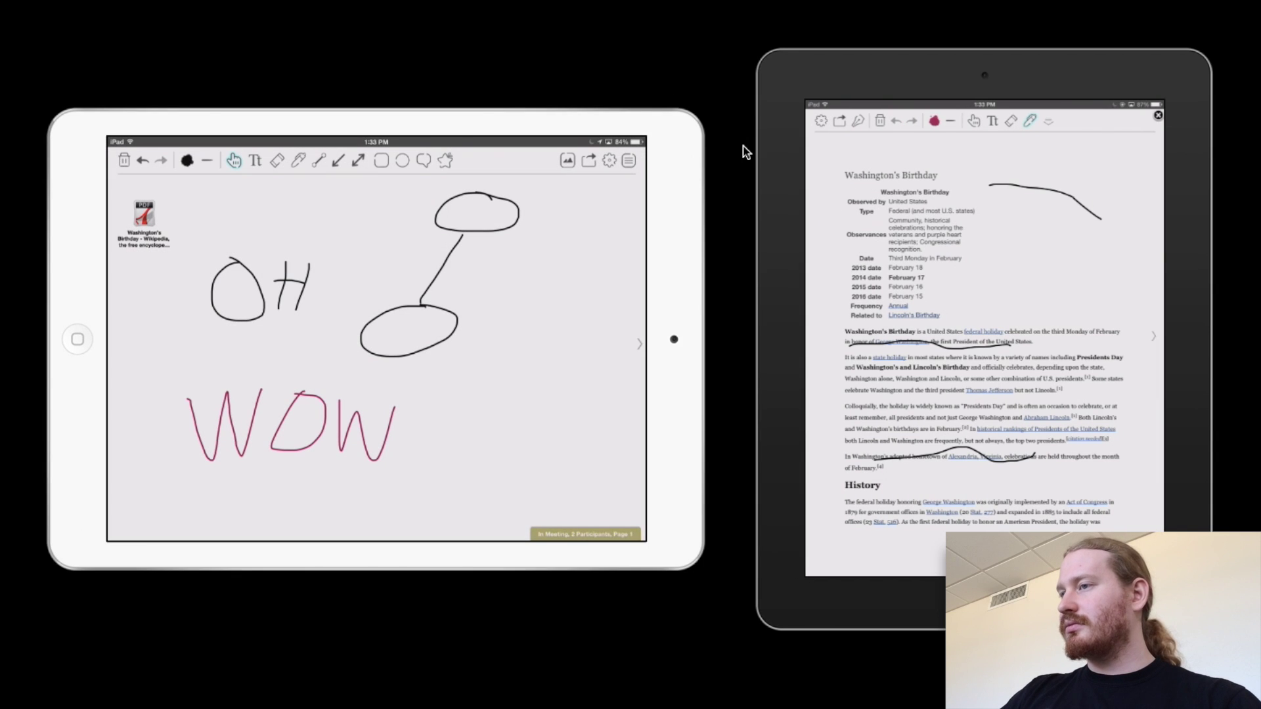
pyautogui.click(1156, 118)
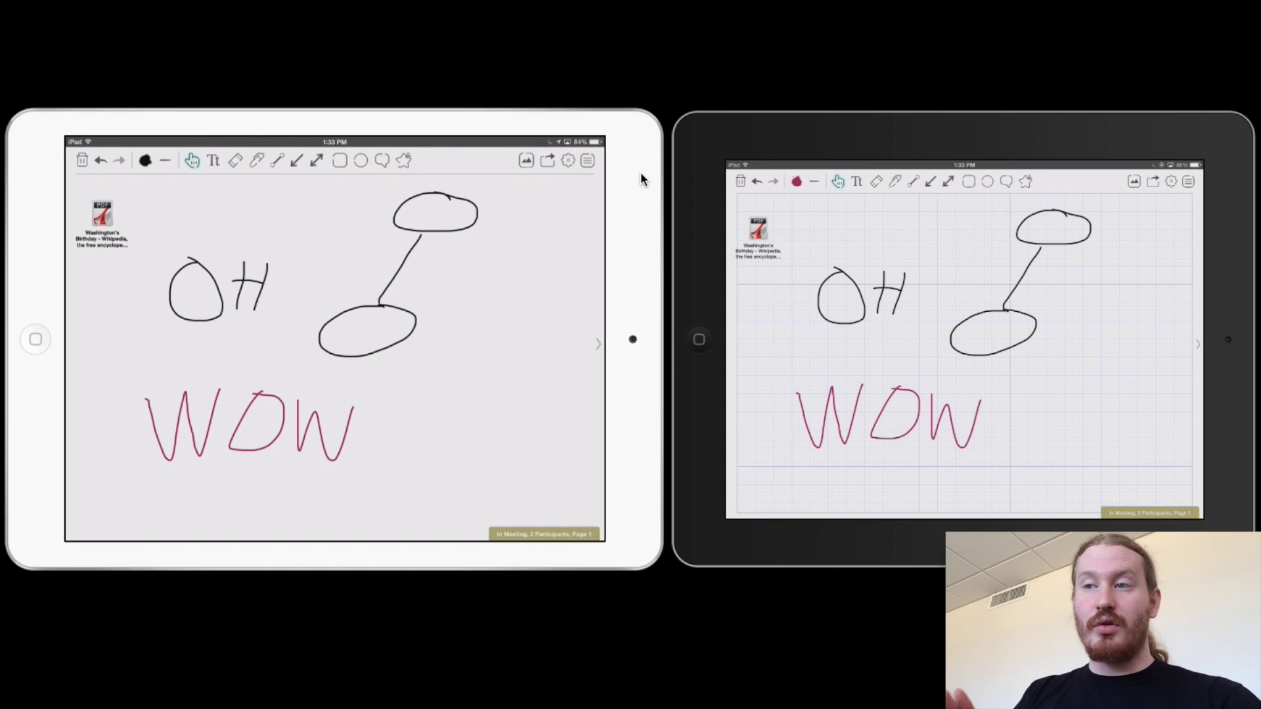
# Choose Invite Participants from the meeting menu and invite others by Email
pyautogui.click(587, 161)
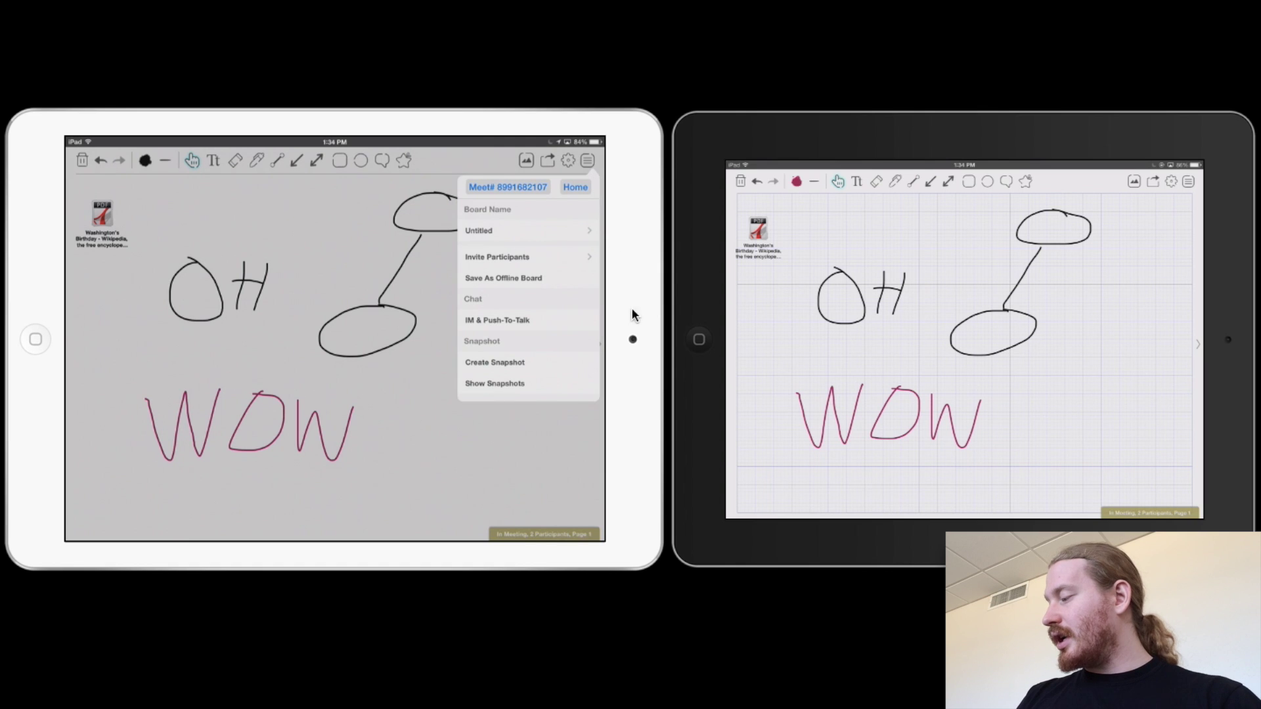
pyautogui.click(525, 257)
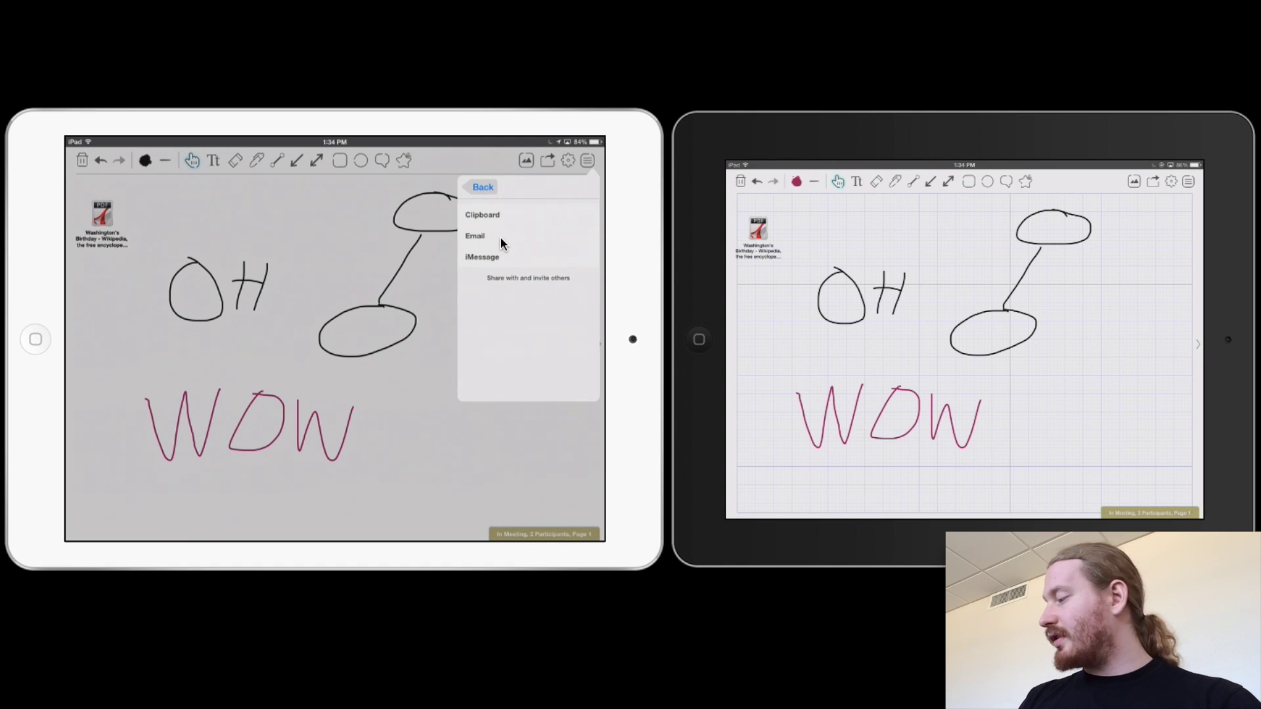
pyautogui.click(501, 238)
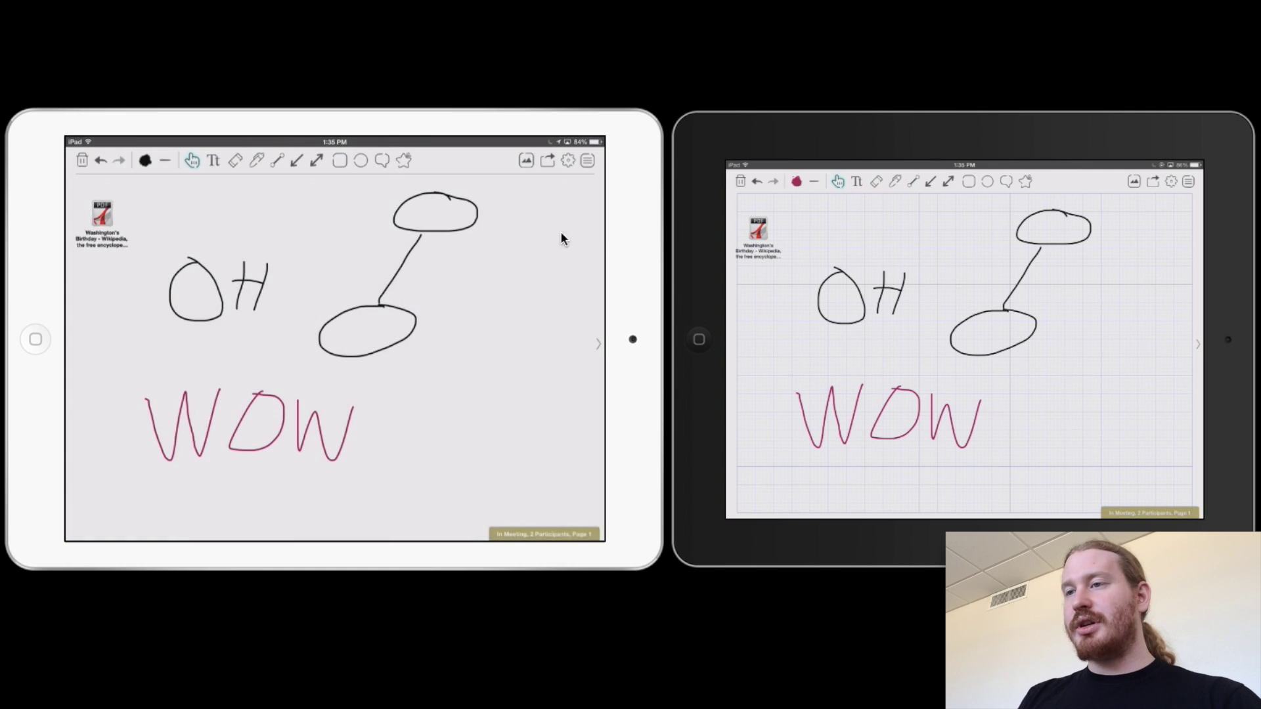
# Switch on Web Sharing in Settings to reveal a local web address for browser viewing
pyautogui.click(574, 158)
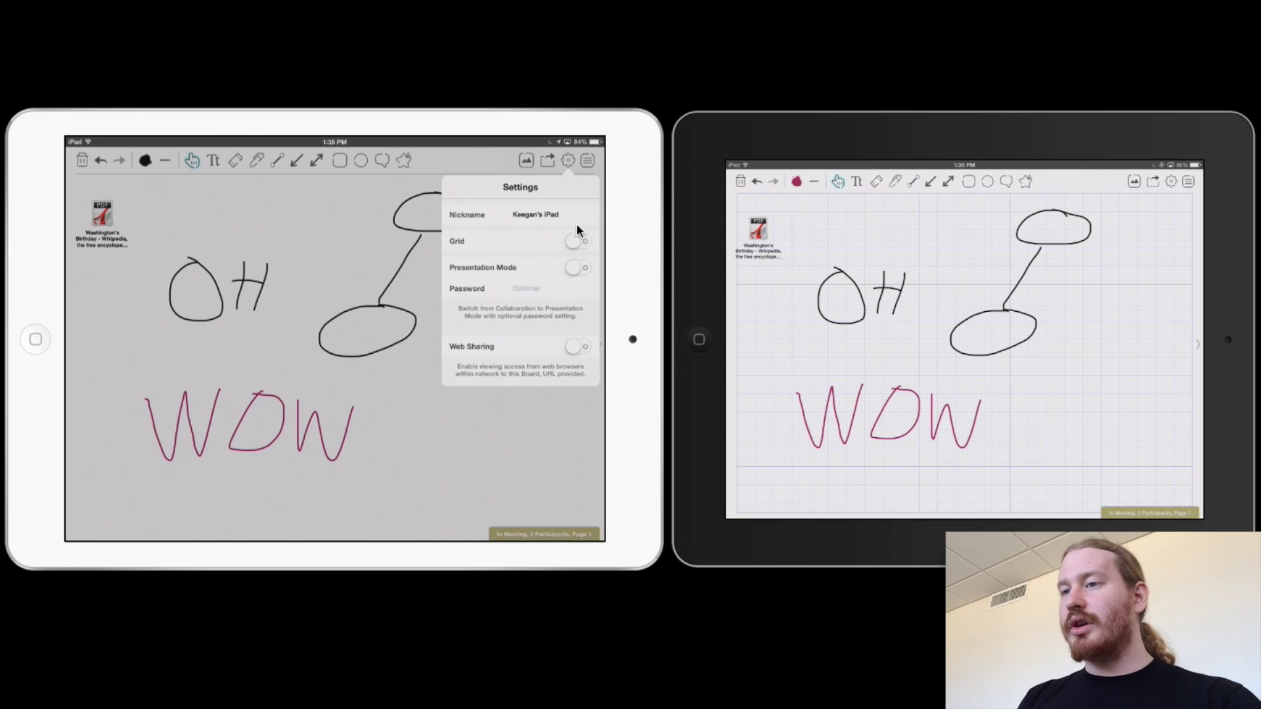
pyautogui.click(576, 346)
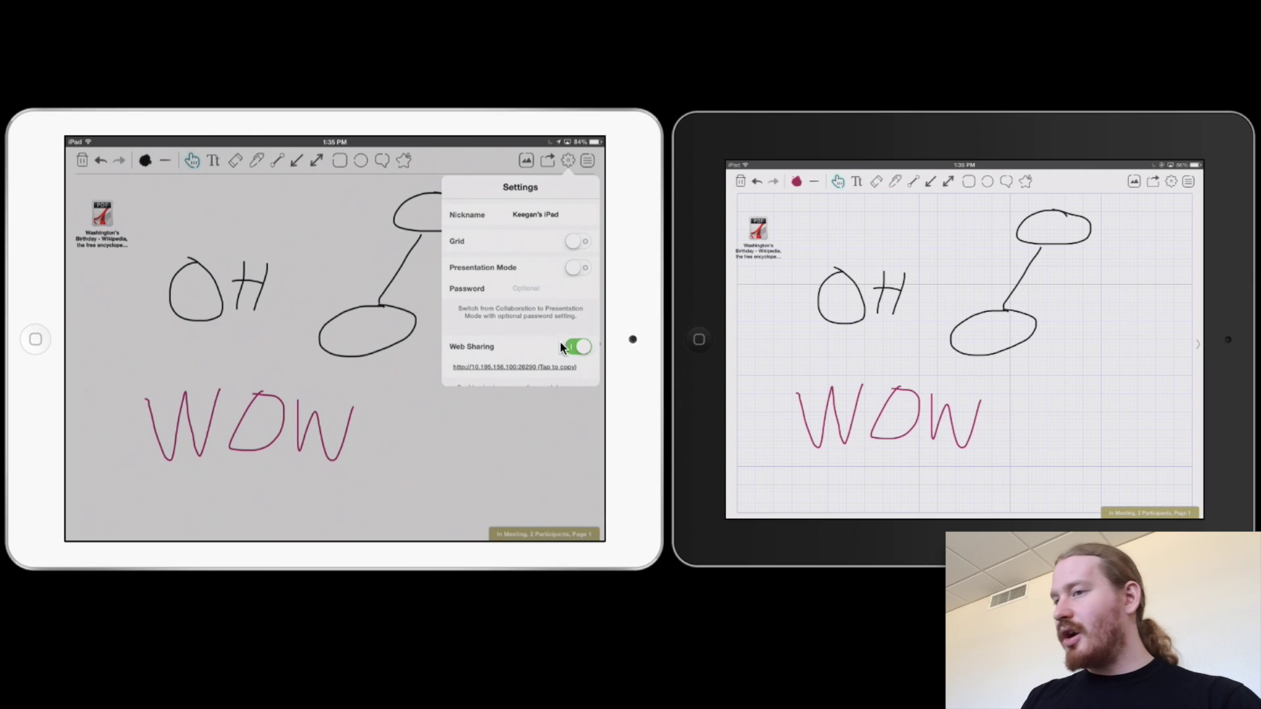